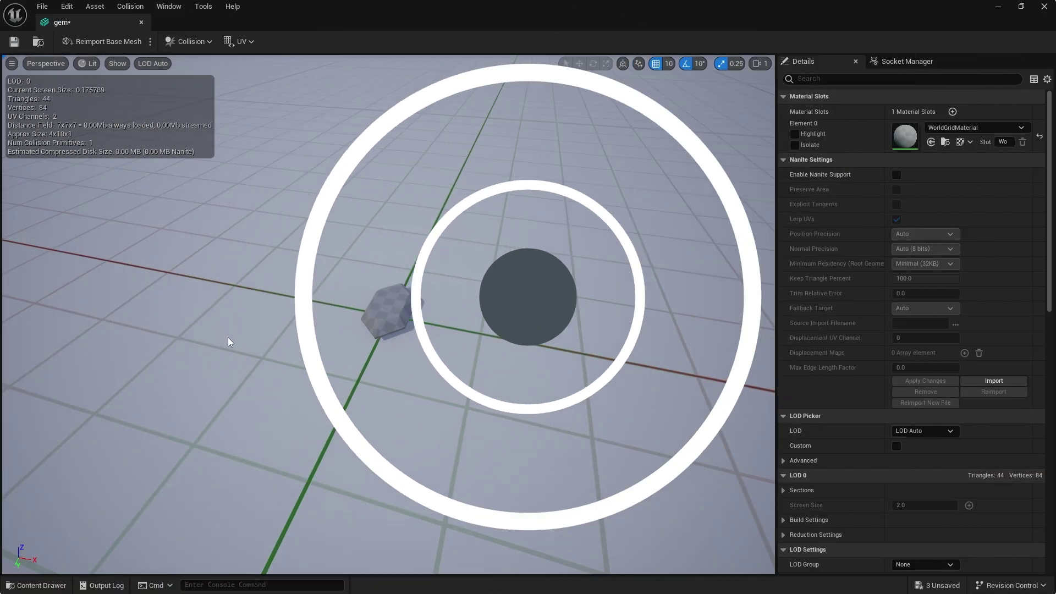
Step: Save the gem static mesh and close its editor
{"action": "right_click_drag", "start_coordinate": [416, 365], "coordinate": [405, 306]}
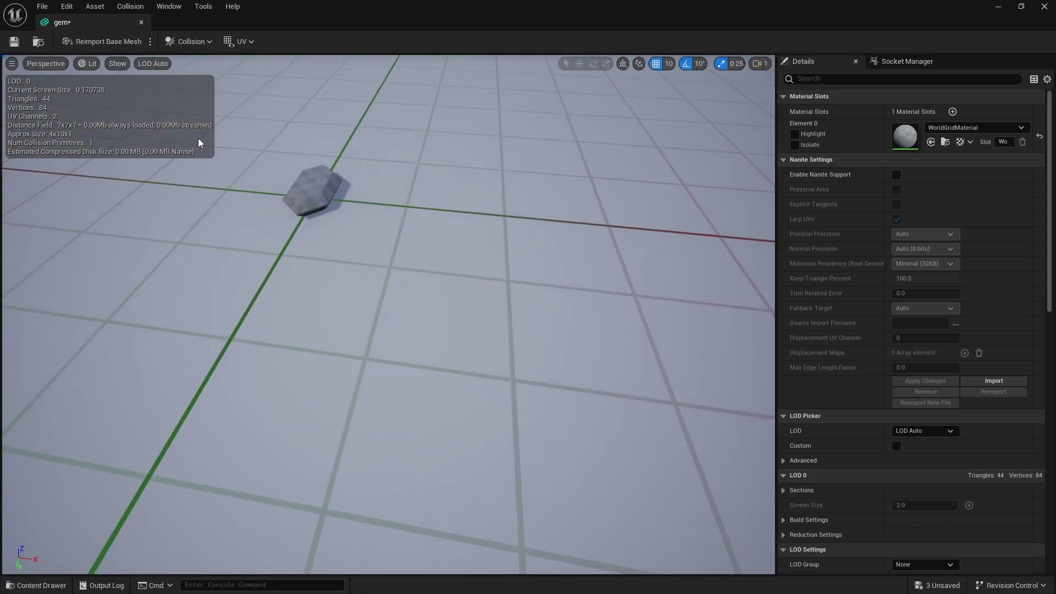
{"action": "left_click", "coordinate": [15, 42]}
{"action": "left_click", "coordinate": [1044, 6]}
Step: Create a new material named M_Gem in the ThirdPerson content folder and open it for editing
{"action": "left_click", "coordinate": [37, 585]}
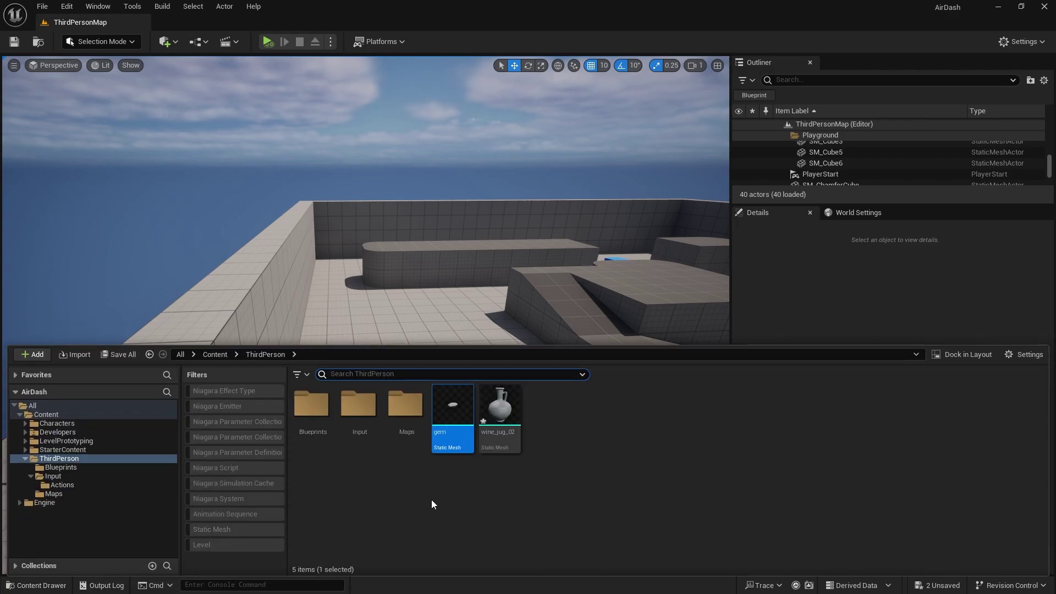
{"action": "right_click", "coordinate": [556, 500]}
{"action": "left_click", "coordinate": [615, 306]}
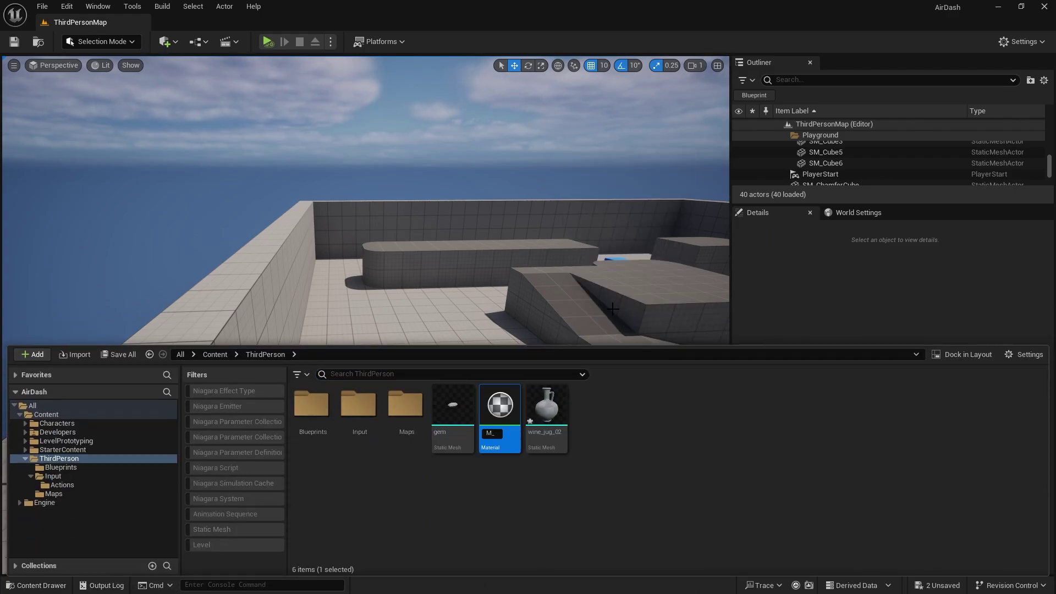
{"action": "key", "text": "Return"}
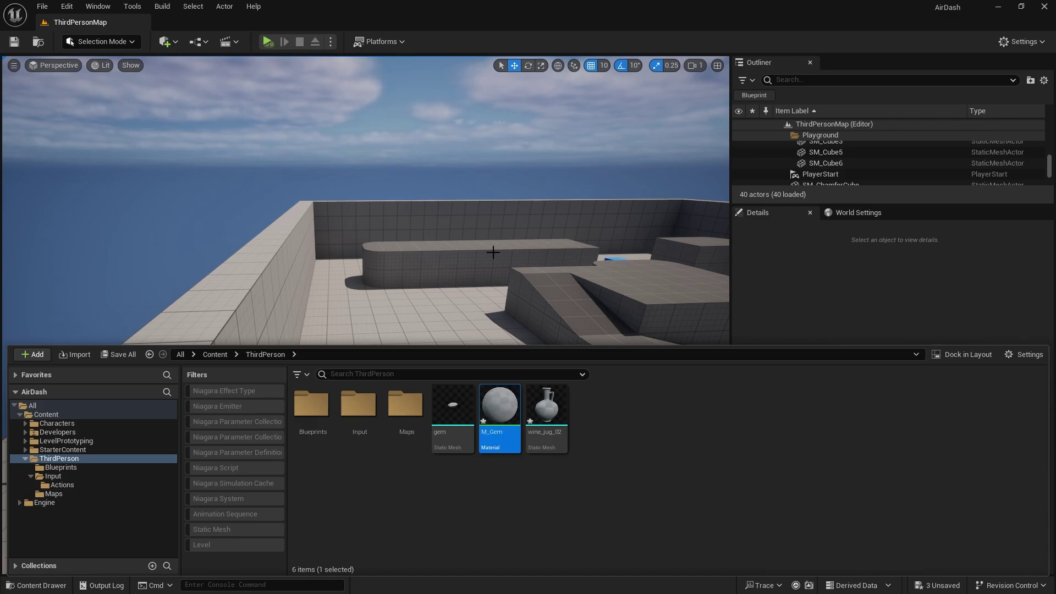
{"action": "double_click", "coordinate": [498, 407]}
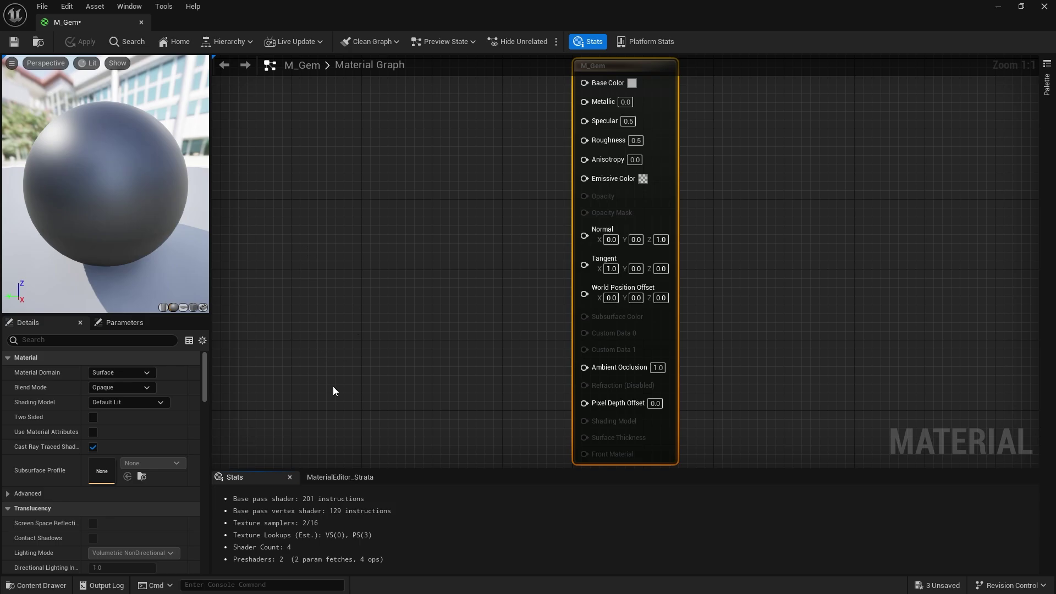
Step: Use the gem static mesh as the preview mesh of the M_Gem material
{"action": "left_click", "coordinate": [36, 585]}
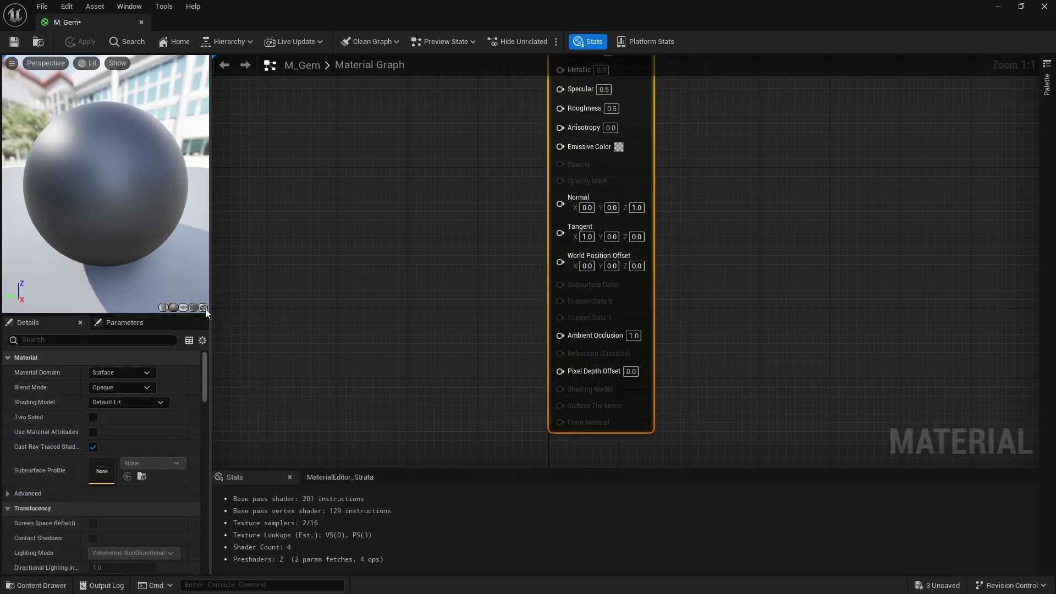
{"action": "left_click", "coordinate": [204, 307]}
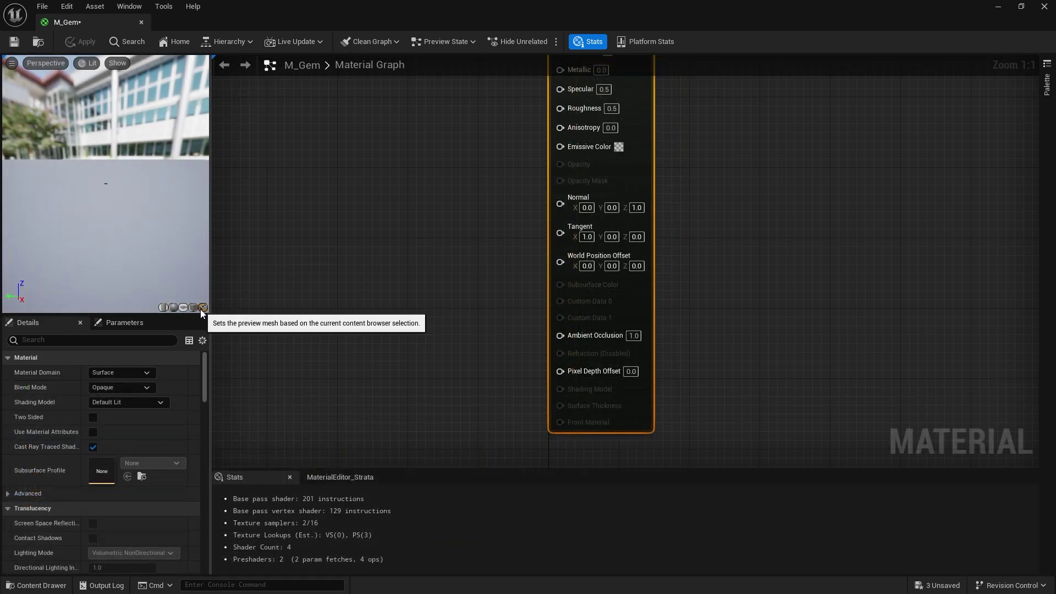
{"action": "left_click_drag", "start_coordinate": [127, 177], "coordinate": [123, 174]}
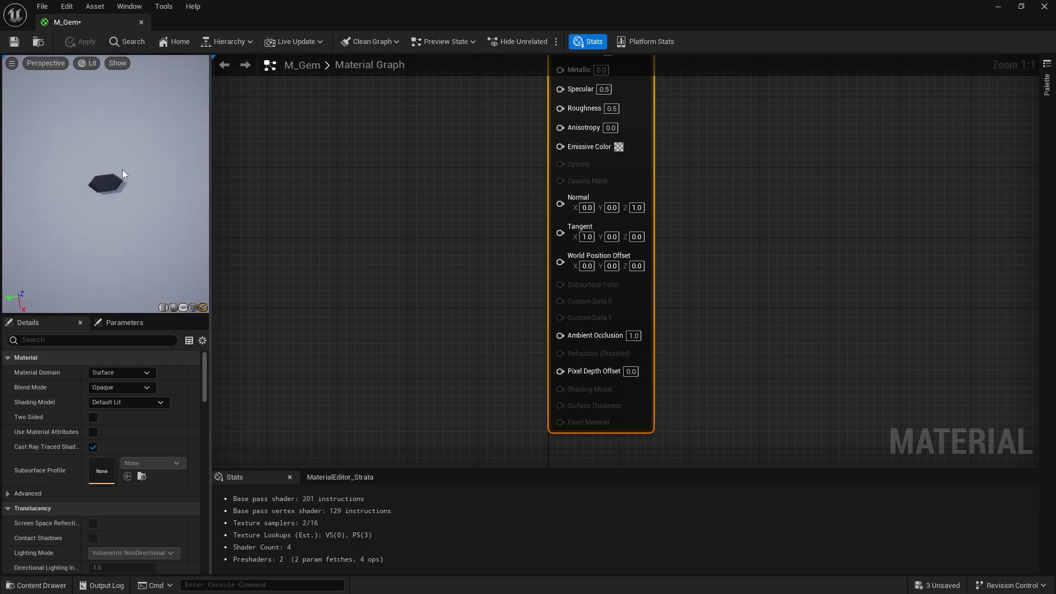
{"action": "right_click_drag", "start_coordinate": [124, 176], "coordinate": [124, 176]}
{"action": "left_click_drag", "start_coordinate": [137, 220], "coordinate": [109, 219]}
Step: Set the blend mode of the M_Gem material to Translucent
{"action": "right_click_drag", "start_coordinate": [501, 82], "coordinate": [568, 145]}
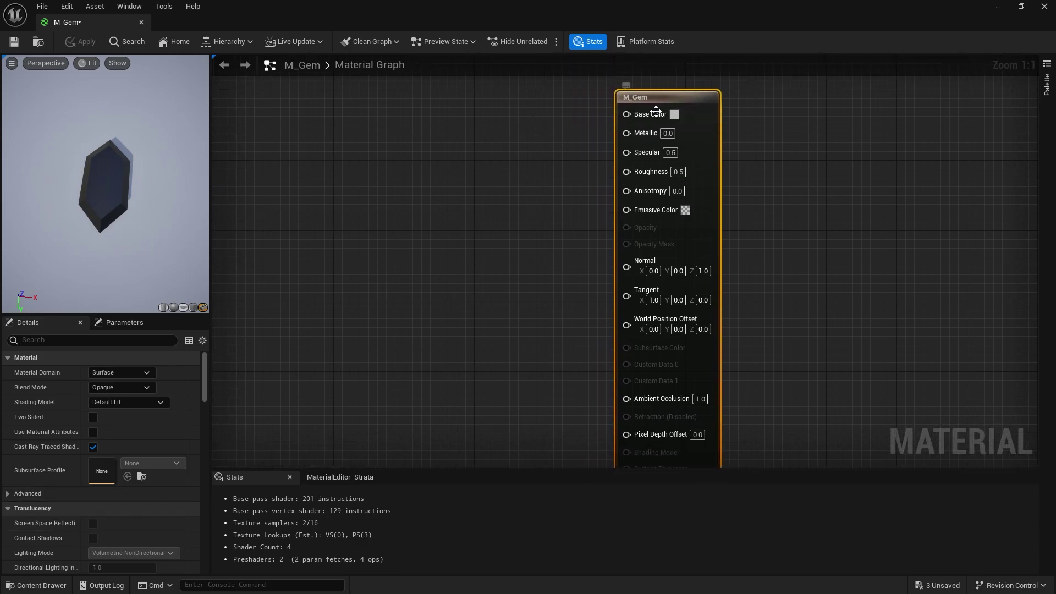
{"action": "left_click", "coordinate": [118, 389]}
{"action": "left_click", "coordinate": [127, 419]}
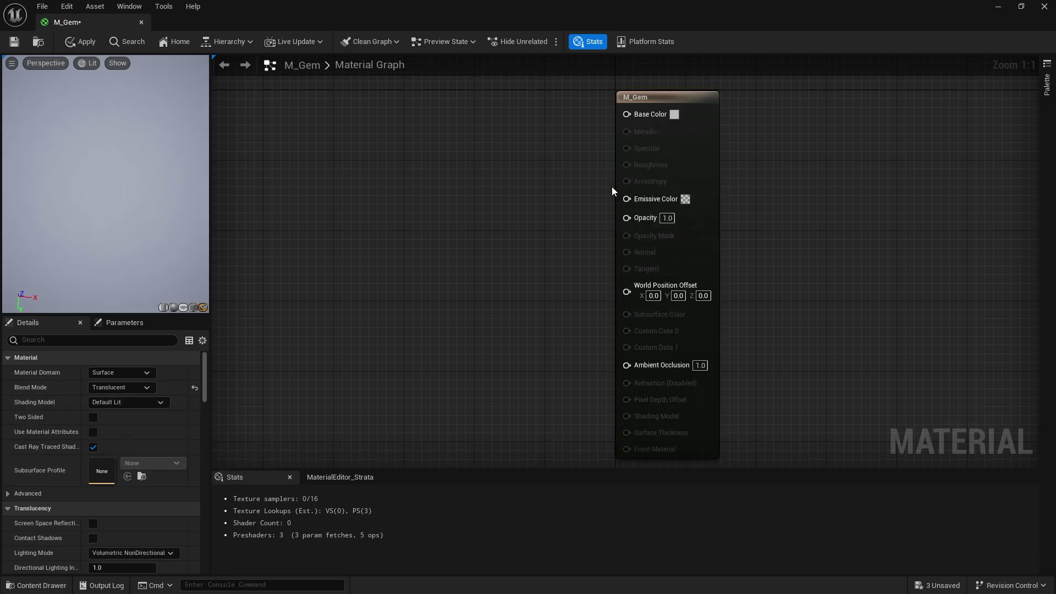
Step: Find the material's refraction settings, set Refraction Method to Index Of Refraction, and clear the property filter
{"action": "right_click_drag", "start_coordinate": [513, 194], "coordinate": [452, 191]}
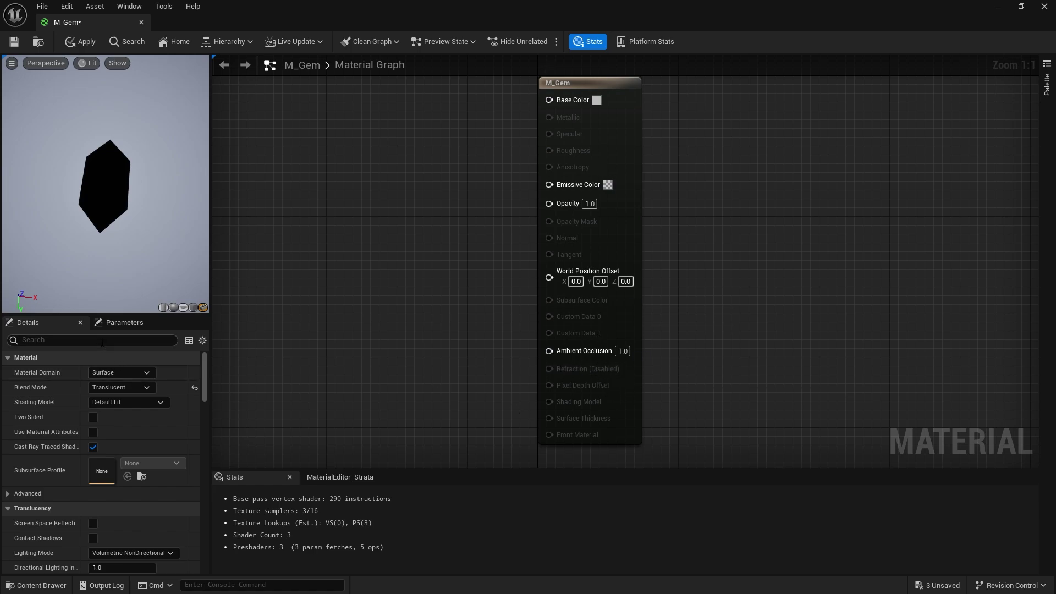
{"action": "type", "text": "refr"}
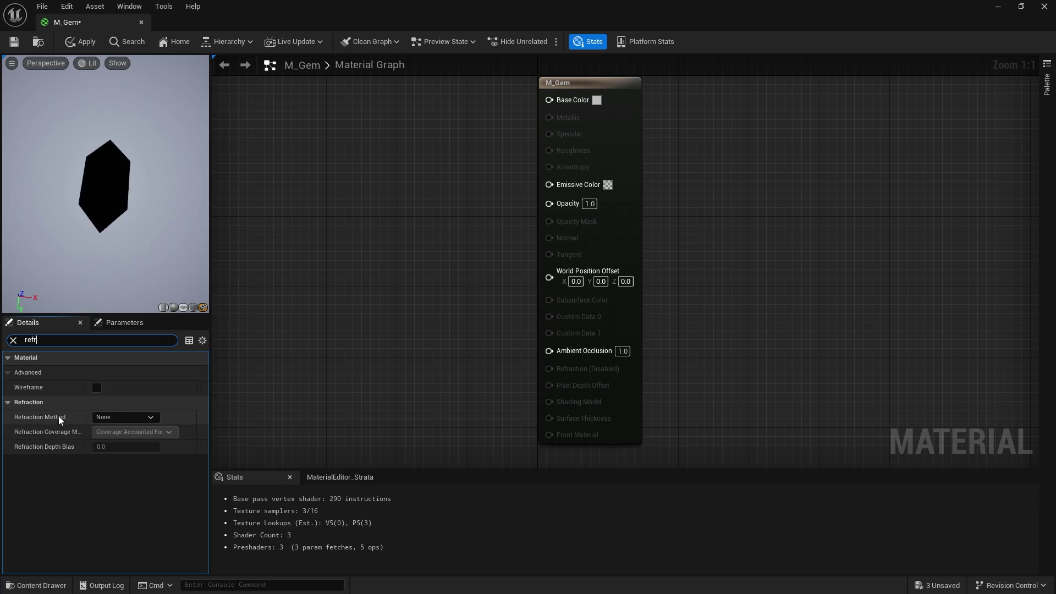
{"action": "left_click", "coordinate": [123, 417]}
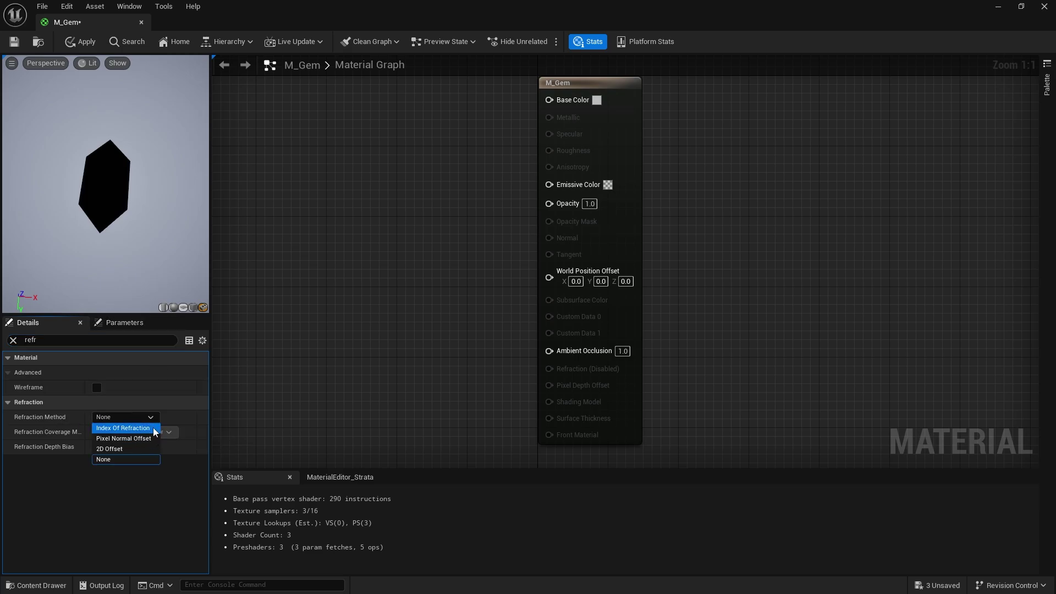
{"action": "left_click", "coordinate": [140, 429]}
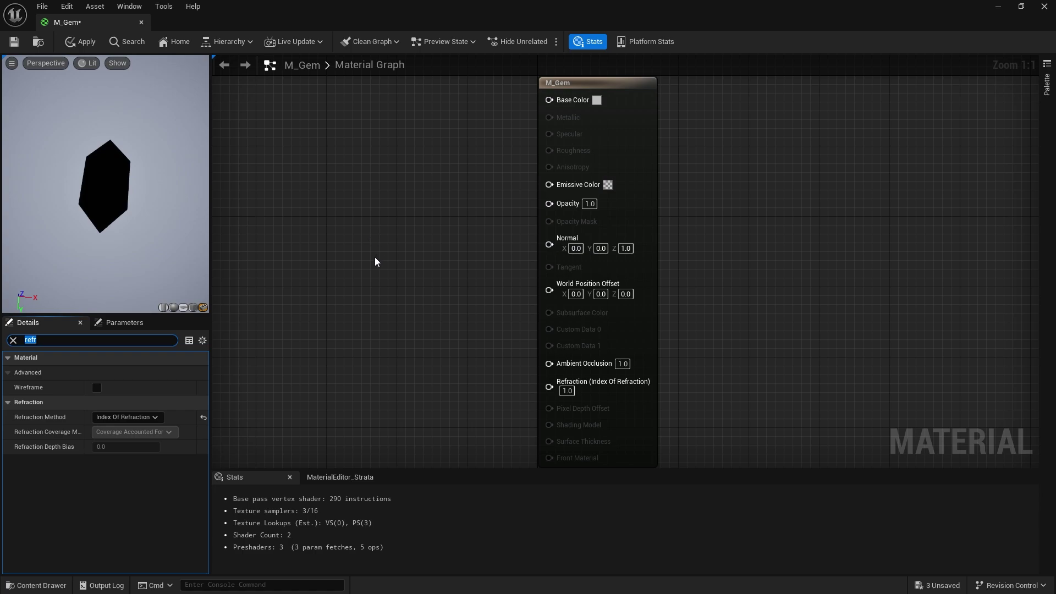
{"action": "key", "text": "BackSpace"}
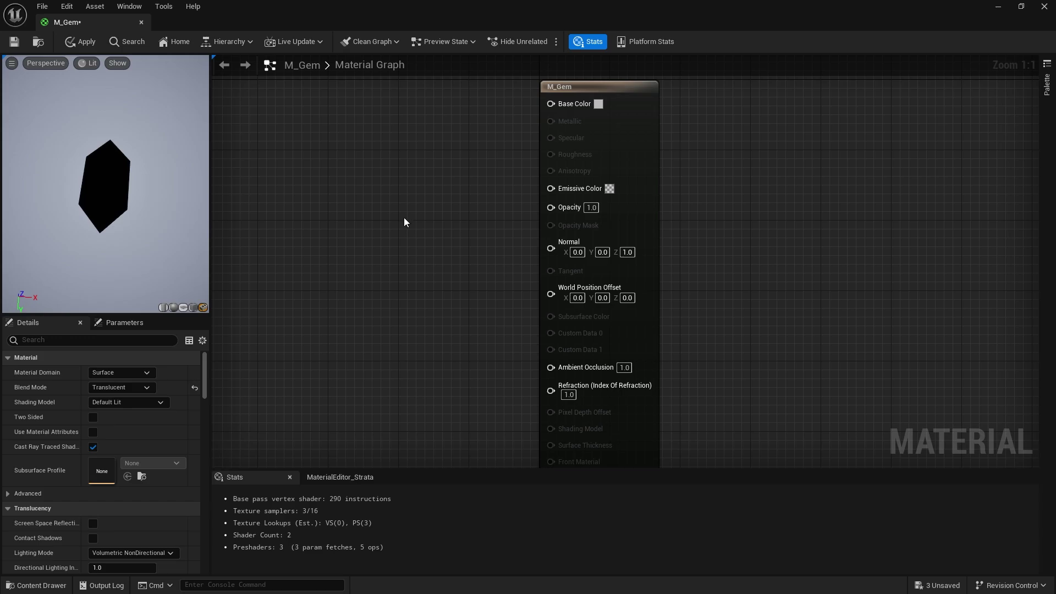
Step: Add a three-component vector constant to the graph and colour it bright green, about 0.212, 1, 0
{"action": "left_click", "coordinate": [284, 176]}
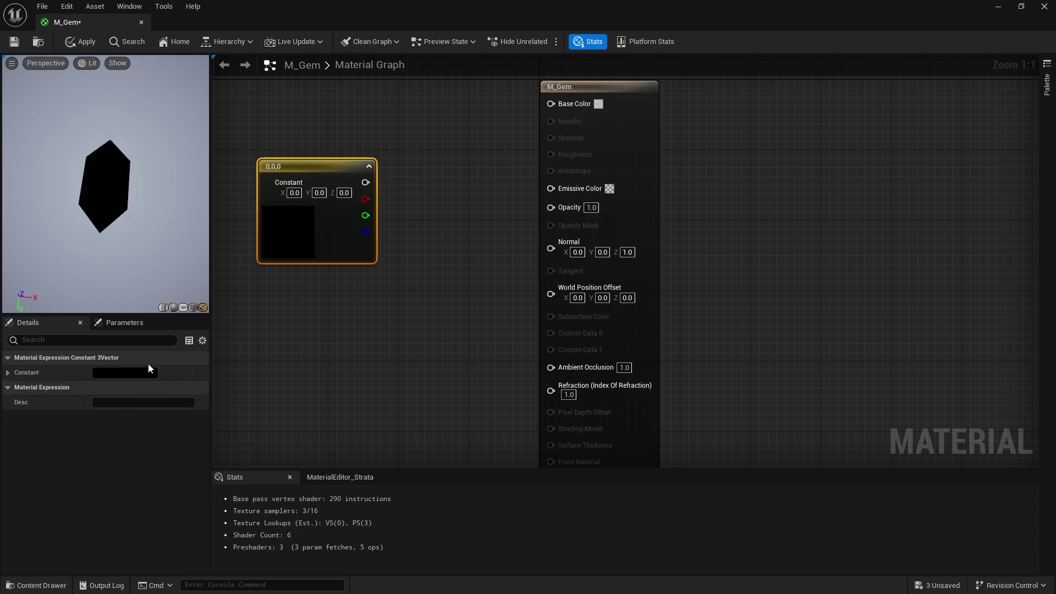
{"action": "left_click", "coordinate": [118, 375]}
{"action": "left_click_drag", "start_coordinate": [178, 398], "coordinate": [163, 468]}
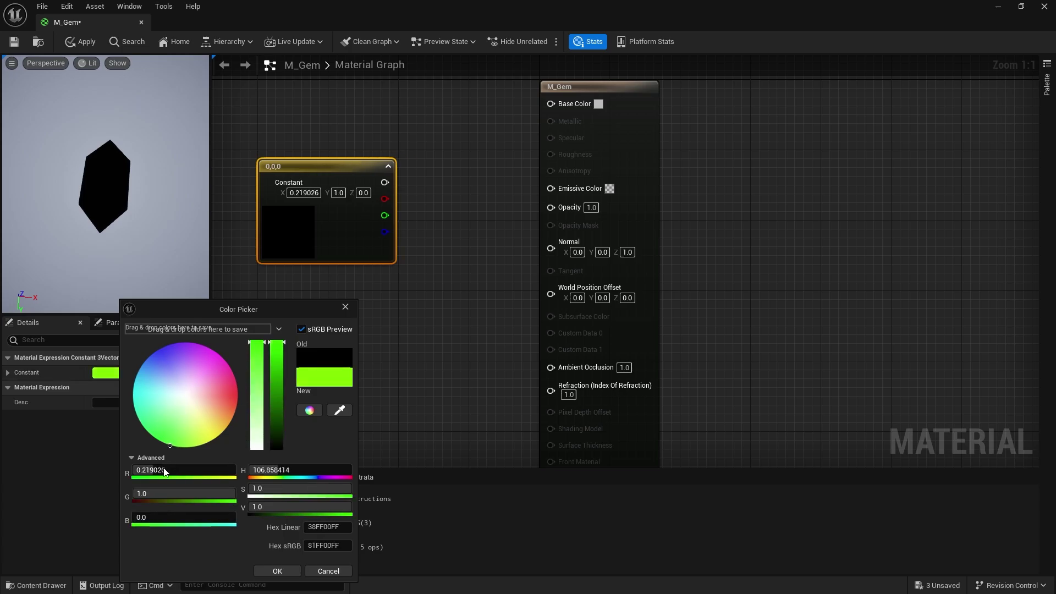
{"action": "left_click", "coordinate": [277, 571]}
Step: Connect the green vector constant to the material's Base Color and position the node level with that input
{"action": "left_click_drag", "start_coordinate": [337, 236], "coordinate": [311, 255]}
{"action": "left_click_drag", "start_coordinate": [358, 200], "coordinate": [550, 104]}
{"action": "left_click_drag", "start_coordinate": [154, 203], "coordinate": [135, 187]}
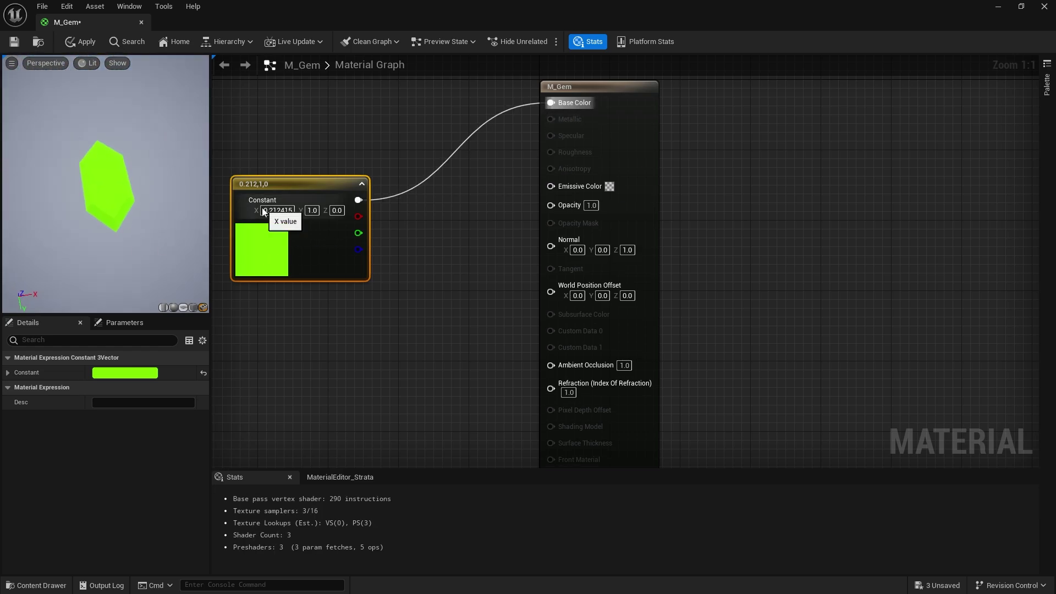
{"action": "left_click_drag", "start_coordinate": [296, 245], "coordinate": [314, 218]}
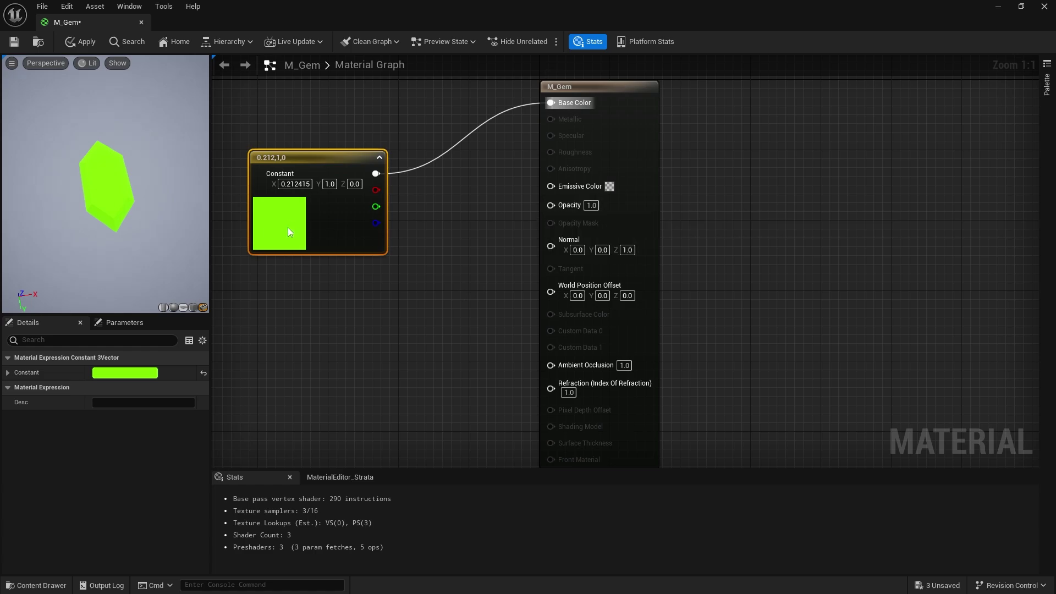
{"action": "left_click_drag", "start_coordinate": [288, 231], "coordinate": [270, 178]}
Step: Set the Opacity value directly on the material result node to 0.6
{"action": "left_click", "coordinate": [591, 205]}
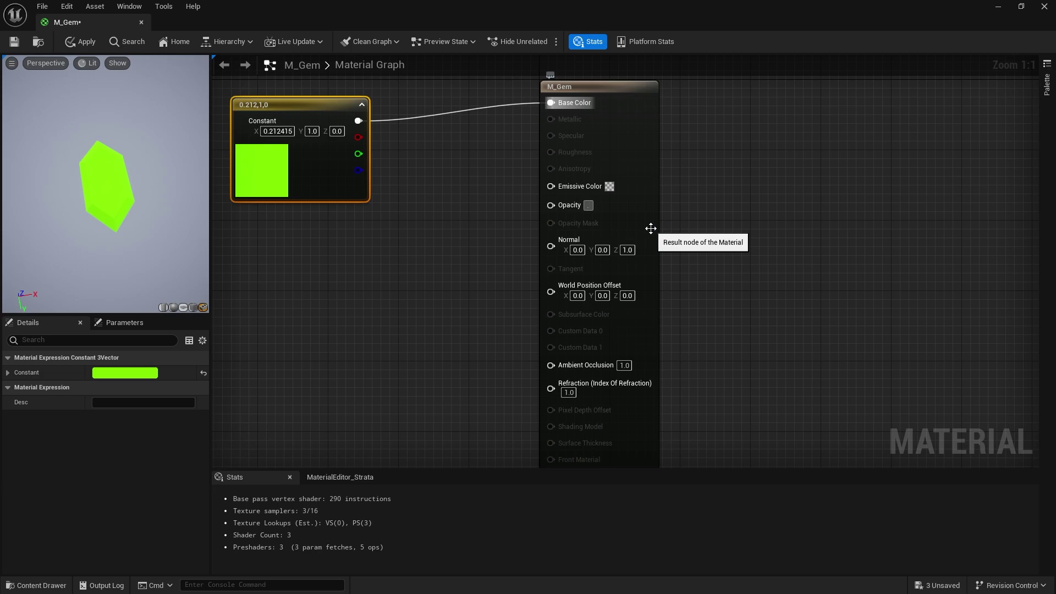
{"action": "type", "text": "0.6"}
{"action": "key", "text": "Return"}
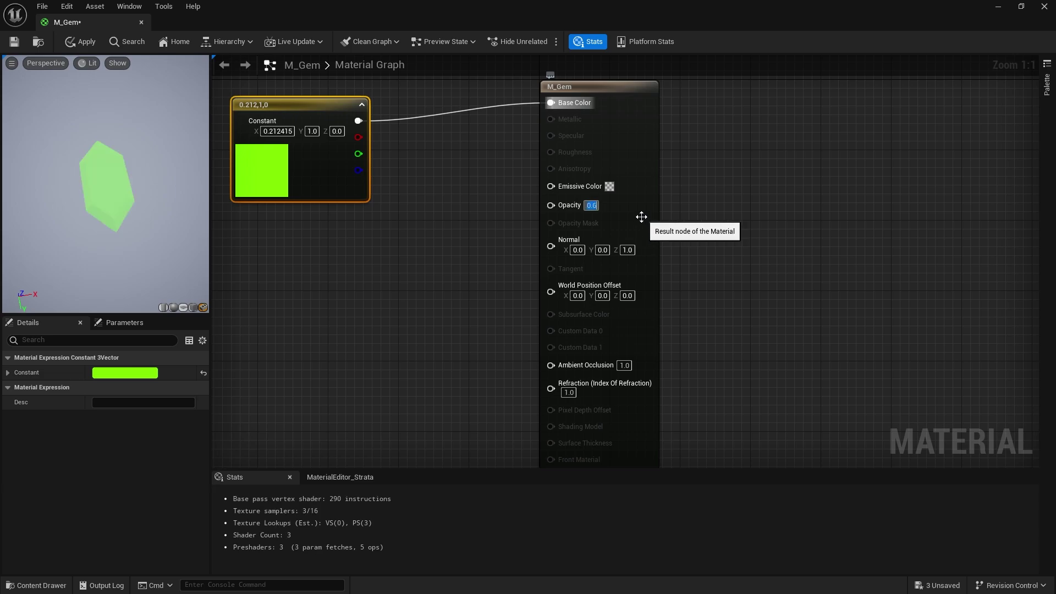
{"action": "left_click_drag", "start_coordinate": [154, 231], "coordinate": [187, 220]}
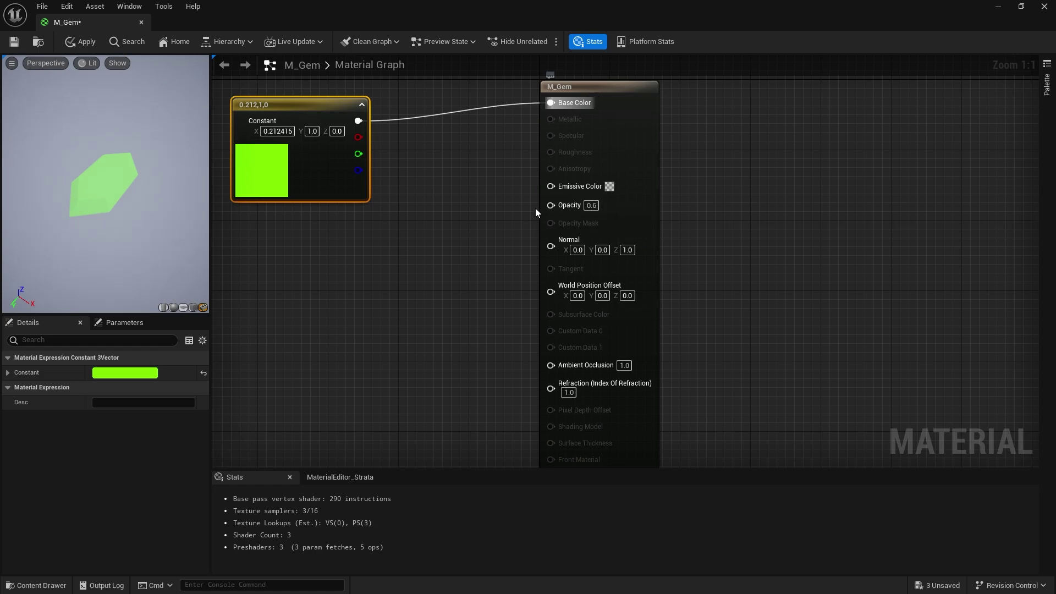
Step: Add a scalar constant node, connect it to Opacity, and set its value to 0.7
{"action": "left_click", "coordinate": [420, 201]}
{"action": "left_click_drag", "start_coordinate": [485, 220], "coordinate": [551, 204]}
{"action": "left_click", "coordinate": [465, 221]}
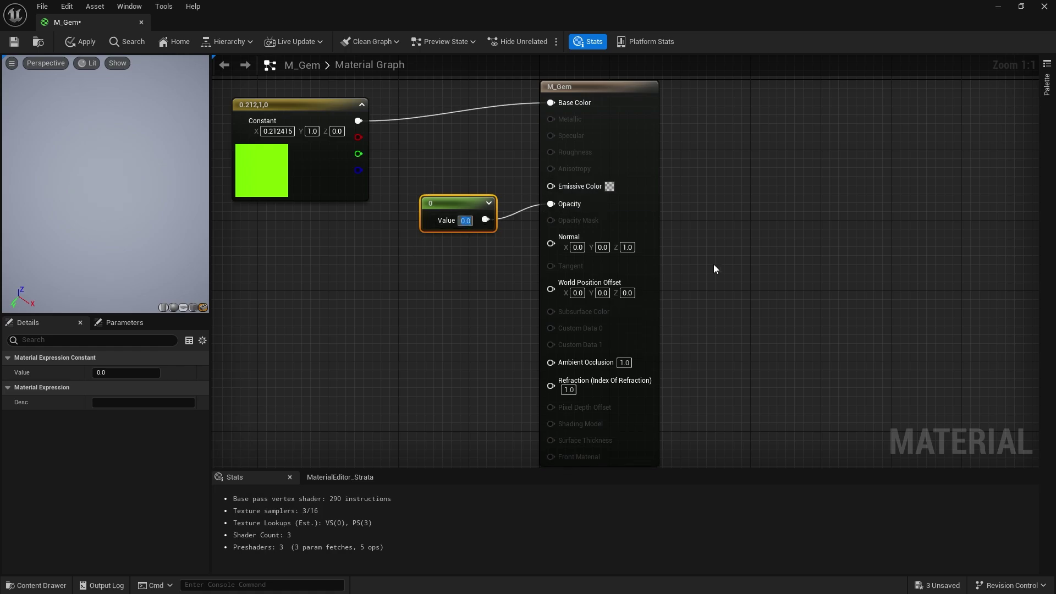
{"action": "type", "text": "0.6"}
{"action": "key", "text": "Return"}
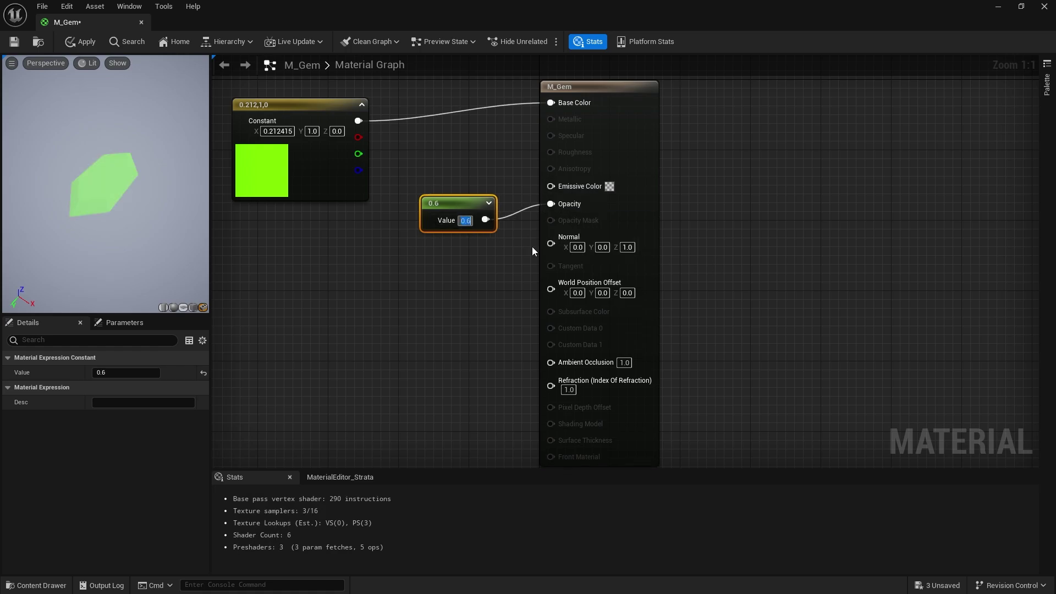
{"action": "type", "text": "0.7"}
{"action": "key", "text": "Return"}
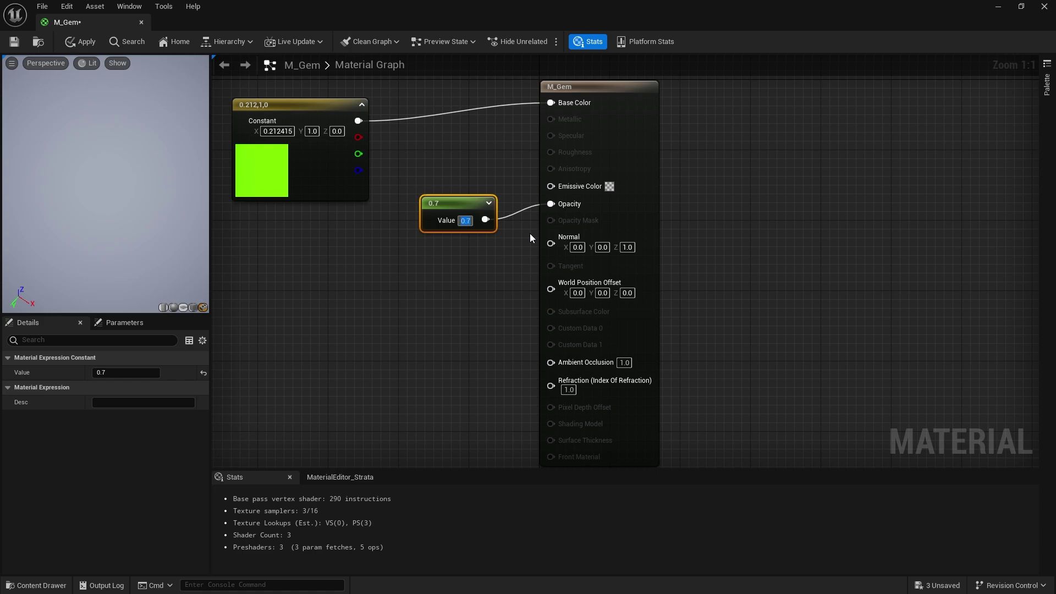
{"action": "left_click_drag", "start_coordinate": [144, 184], "coordinate": [126, 197]}
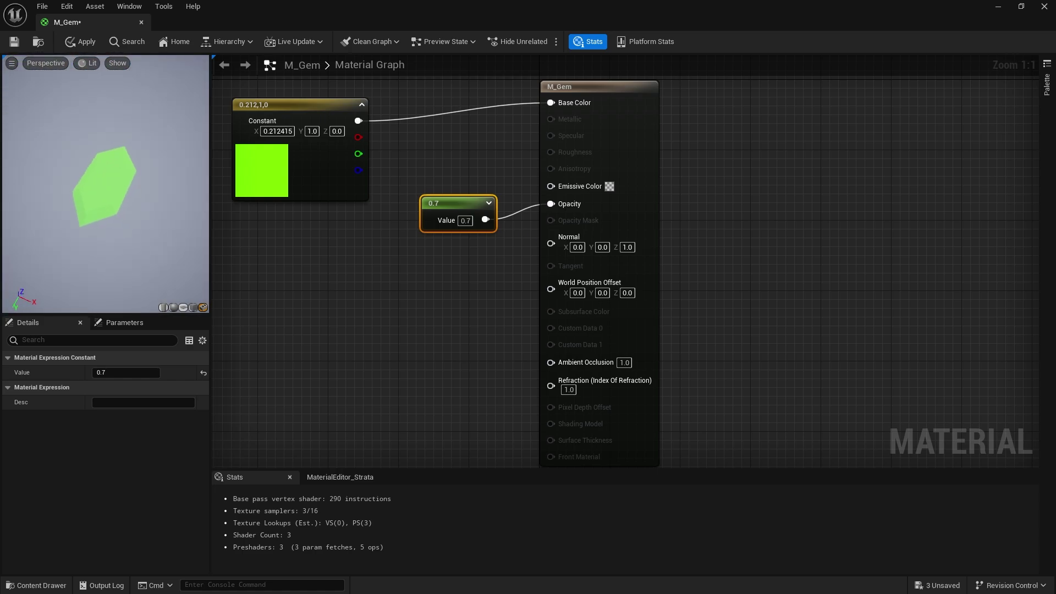
Step: Add a scalar constant node with value 3 and connect it to Refraction (Index Of Refraction)
{"action": "right_click_drag", "start_coordinate": [496, 394], "coordinate": [494, 380]}
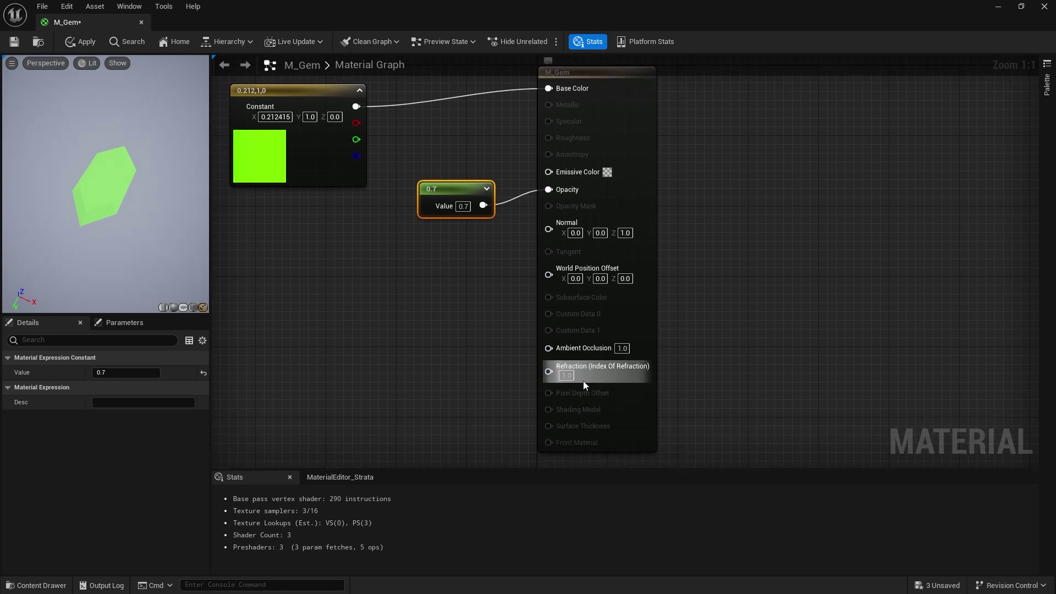
{"action": "left_click_drag", "start_coordinate": [157, 183], "coordinate": [165, 170]}
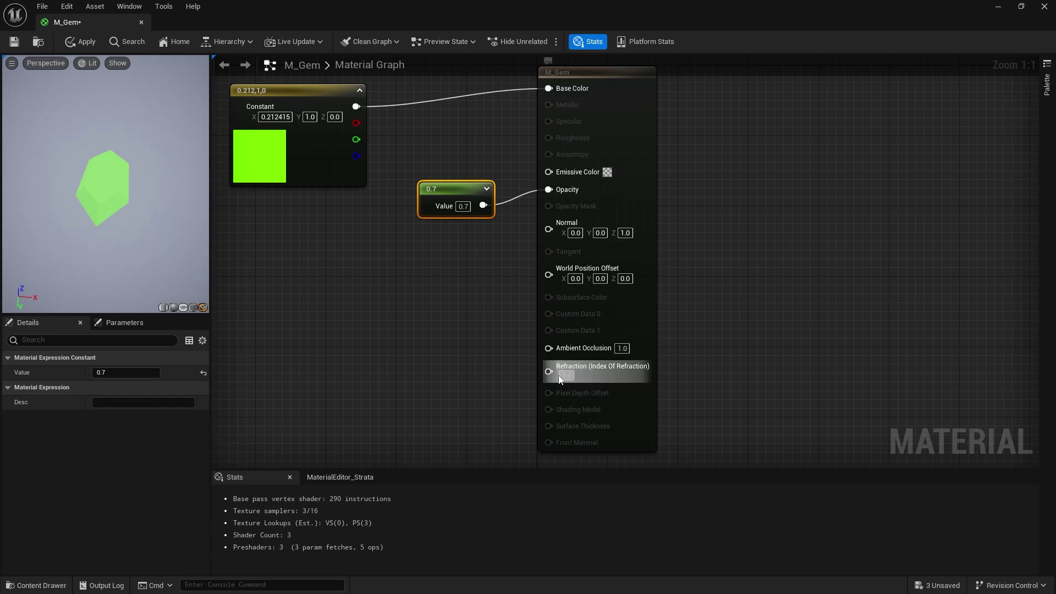
{"action": "left_click", "coordinate": [423, 355]}
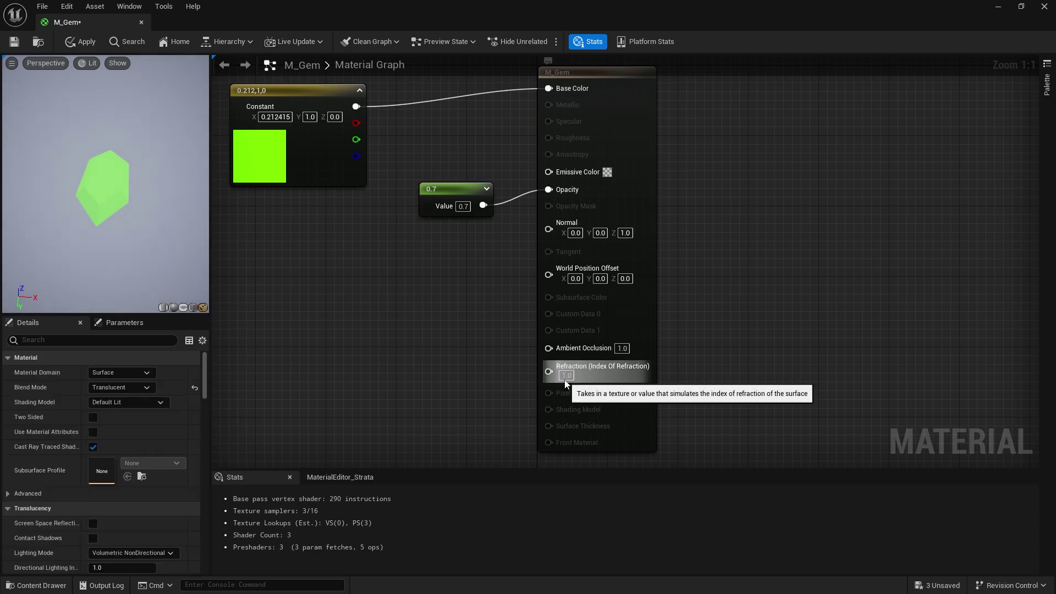
{"action": "left_click", "coordinate": [434, 342]}
{"action": "left_click_drag", "start_coordinate": [499, 366], "coordinate": [445, 337]}
{"action": "left_click", "coordinate": [442, 337]}
{"action": "type", "text": "3"}
{"action": "key", "text": "Return"}
{"action": "left_click_drag", "start_coordinate": [157, 205], "coordinate": [77, 130]}
{"action": "left_click_drag", "start_coordinate": [179, 256], "coordinate": [134, 192]}
{"action": "scroll", "coordinate": [109, 174], "scroll_direction": "down", "scroll_amount": 5}
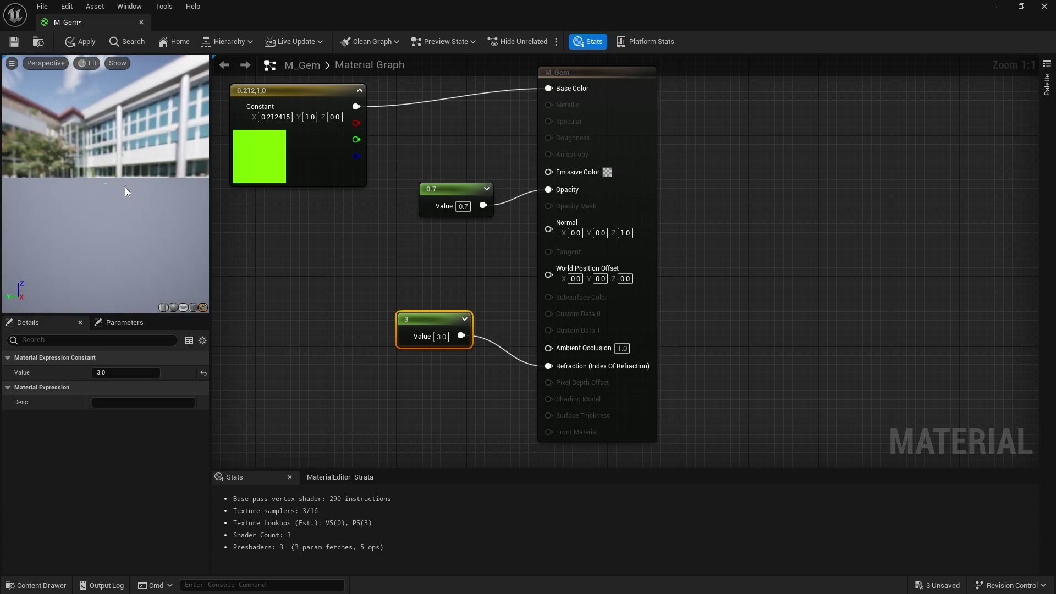
{"action": "right_click_drag", "start_coordinate": [124, 187], "coordinate": [126, 165]}
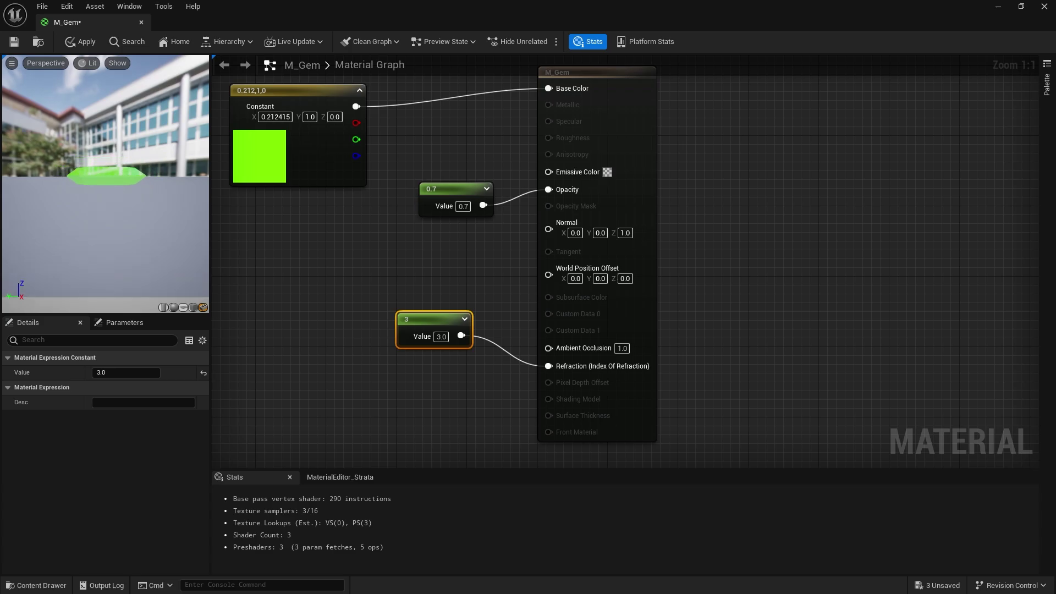
{"action": "left_click_drag", "start_coordinate": [113, 142], "coordinate": [106, 193]}
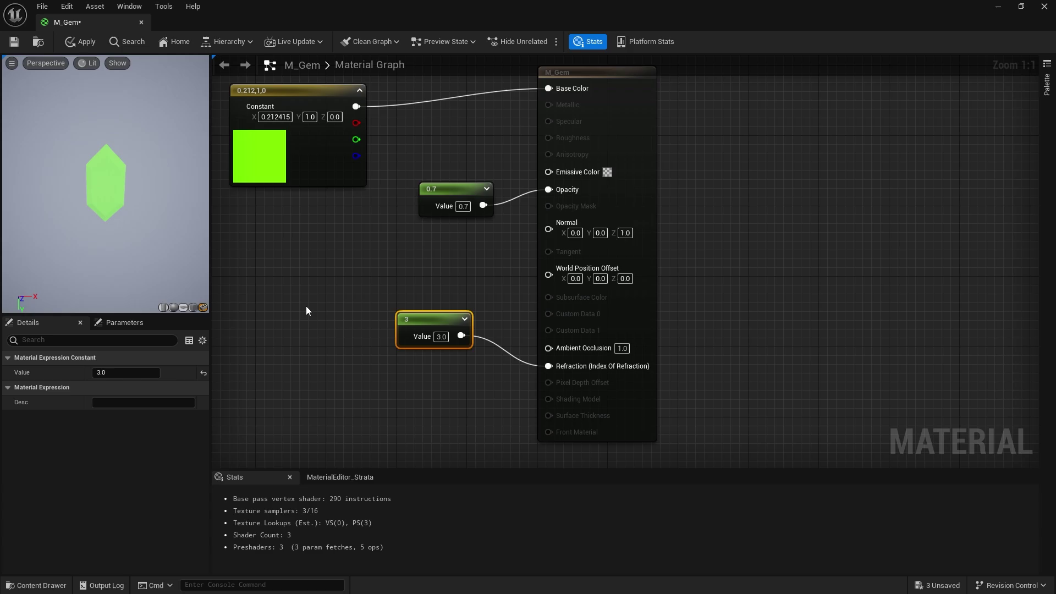
Step: Move the green colour constant farther from the result node and add a Fresnel node below it
{"action": "right_click_drag", "start_coordinate": [287, 231], "coordinate": [450, 347]}
{"action": "left_click_drag", "start_coordinate": [424, 266], "coordinate": [359, 220]}
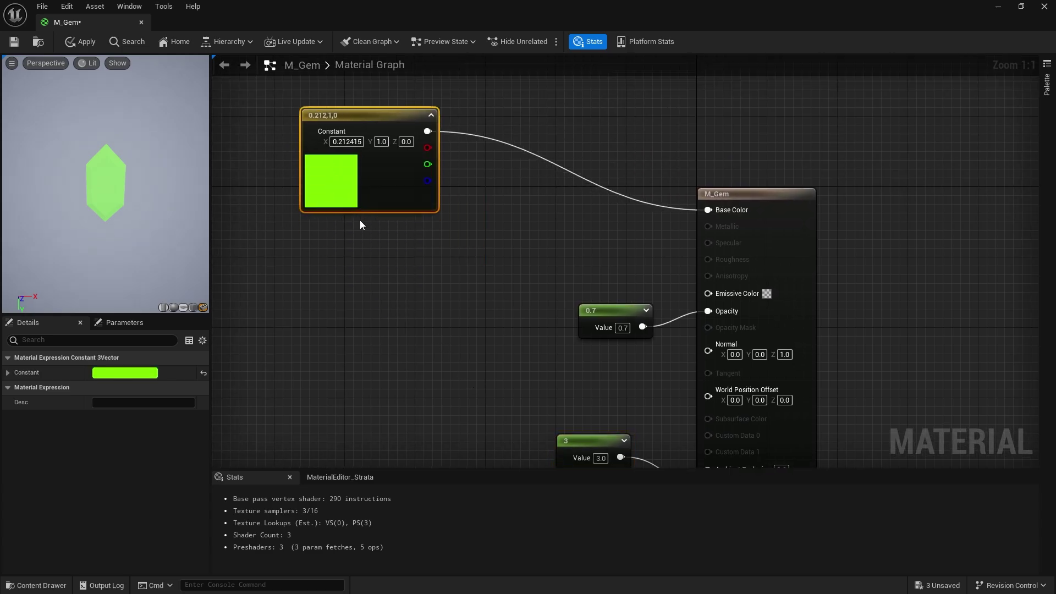
{"action": "right_click_drag", "start_coordinate": [366, 262], "coordinate": [369, 257]}
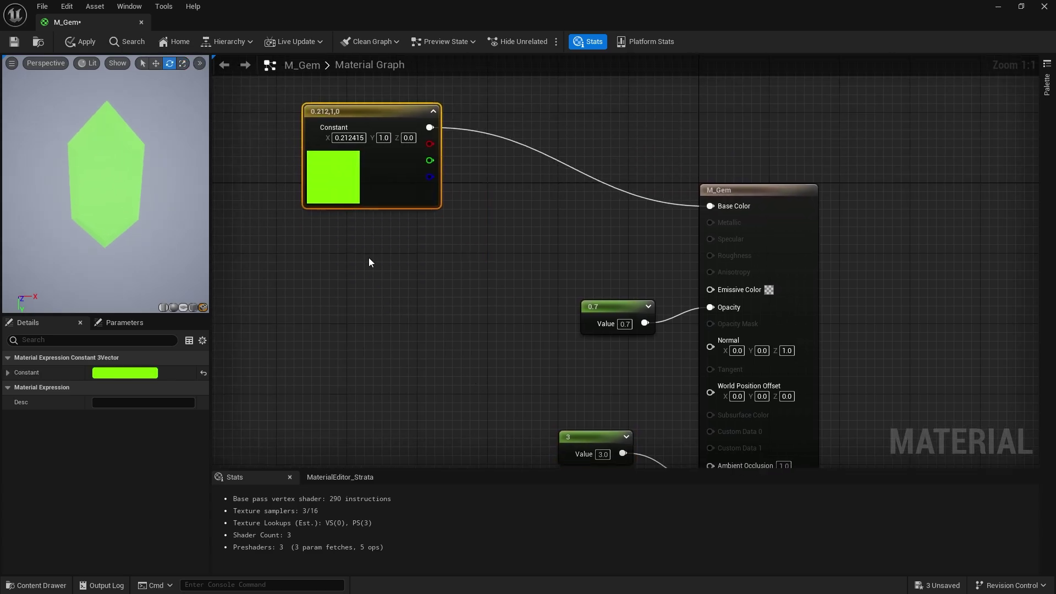
{"action": "right_click", "coordinate": [369, 259]}
{"action": "type", "text": "fresne"}
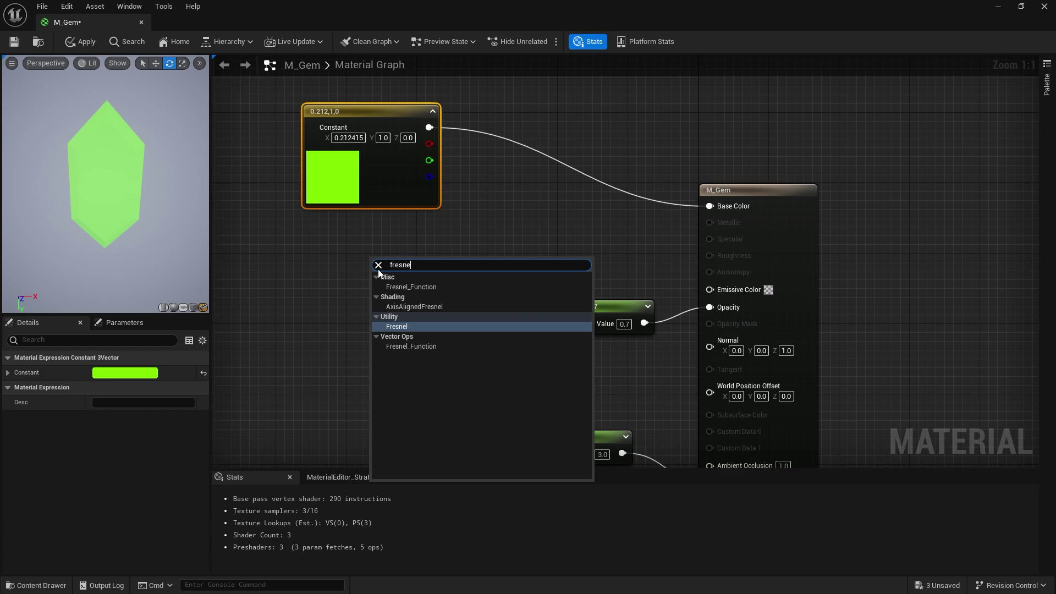
{"action": "left_click", "coordinate": [422, 326]}
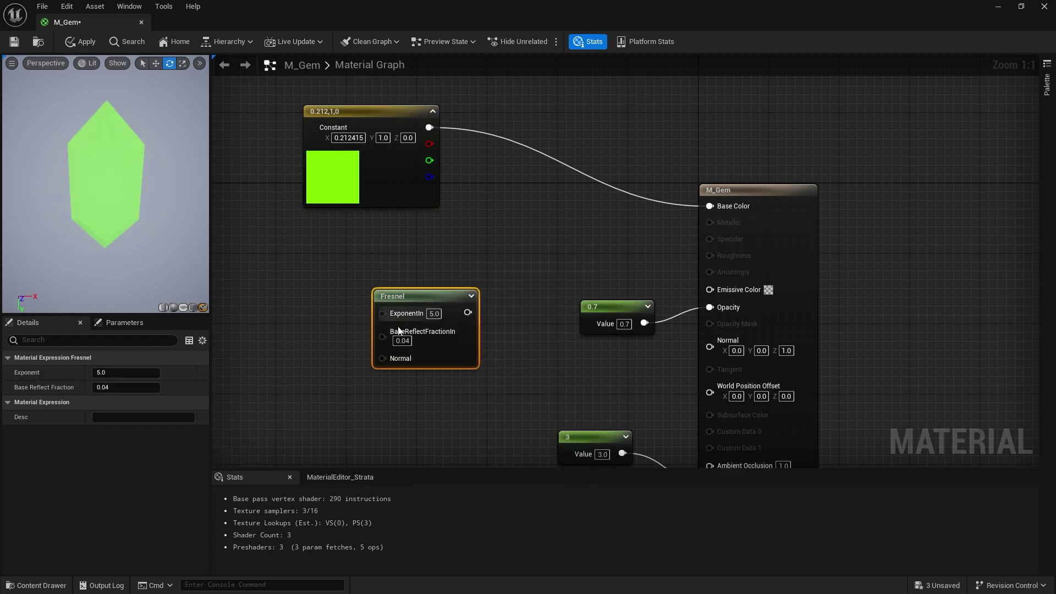
{"action": "left_click_drag", "start_coordinate": [398, 263], "coordinate": [411, 348]}
{"action": "right_click_drag", "start_coordinate": [450, 368], "coordinate": [507, 315]}
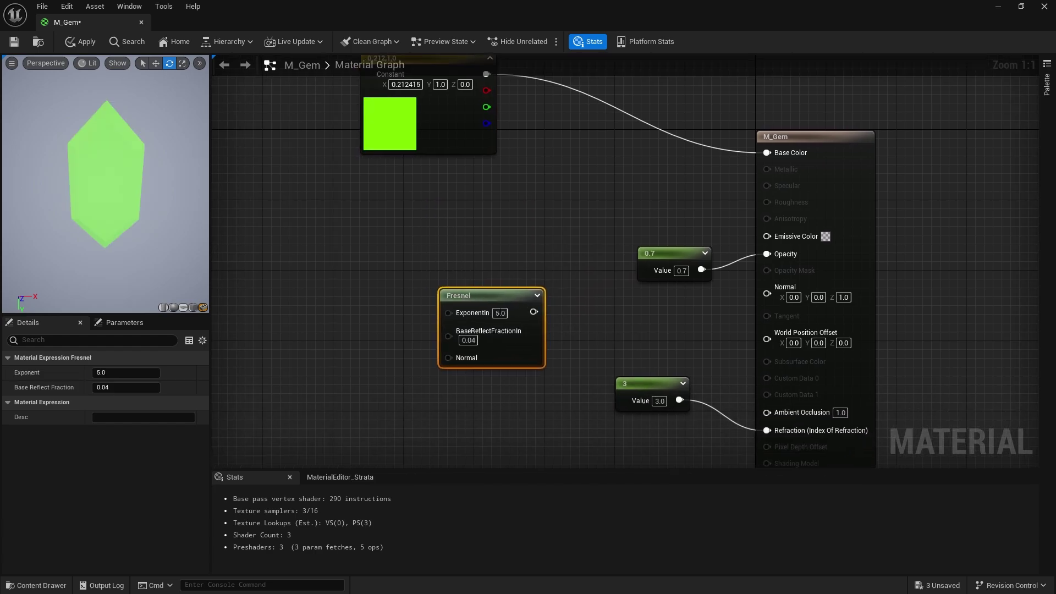
Step: Connect the Fresnel output to the material's Emissive Color and position the Fresnel node level with that input
{"action": "left_click_drag", "start_coordinate": [483, 294], "coordinate": [766, 236]}
{"action": "left_click_drag", "start_coordinate": [486, 271], "coordinate": [460, 244]}
{"action": "mouse_move", "coordinate": [165, 220]}
{"action": "left_mouse_down"}
{"action": "mouse_move", "coordinate": [124, 206]}
{"action": "mouse_move", "coordinate": [144, 157]}
{"action": "mouse_move", "coordinate": [137, 212]}
{"action": "mouse_move", "coordinate": [149, 209]}
{"action": "left_mouse_up"}
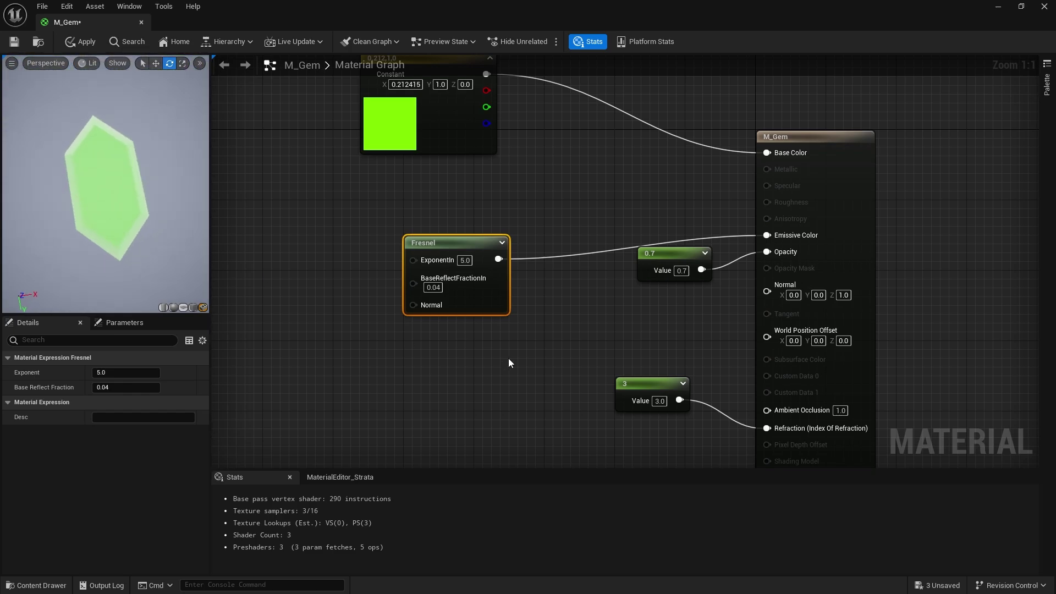
Step: Move the Fresnel node away and insert a Multiply node between its output and Emissive Color, using input A
{"action": "left_click_drag", "start_coordinate": [485, 295], "coordinate": [389, 330]}
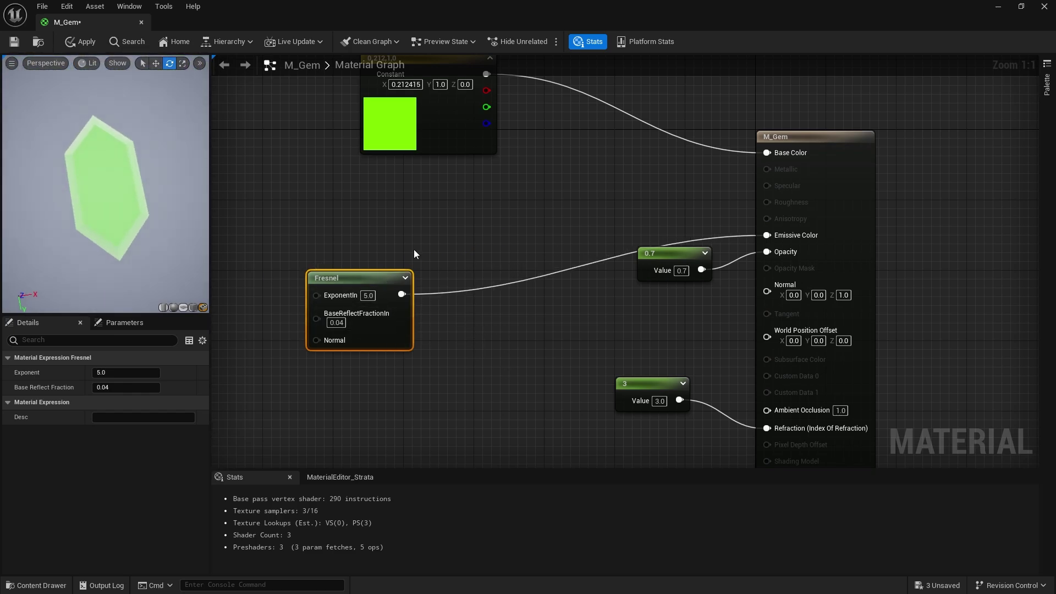
{"action": "left_click_drag", "start_coordinate": [402, 294], "coordinate": [458, 260]}
{"action": "type", "text": "*"}
{"action": "key", "text": "Return"}
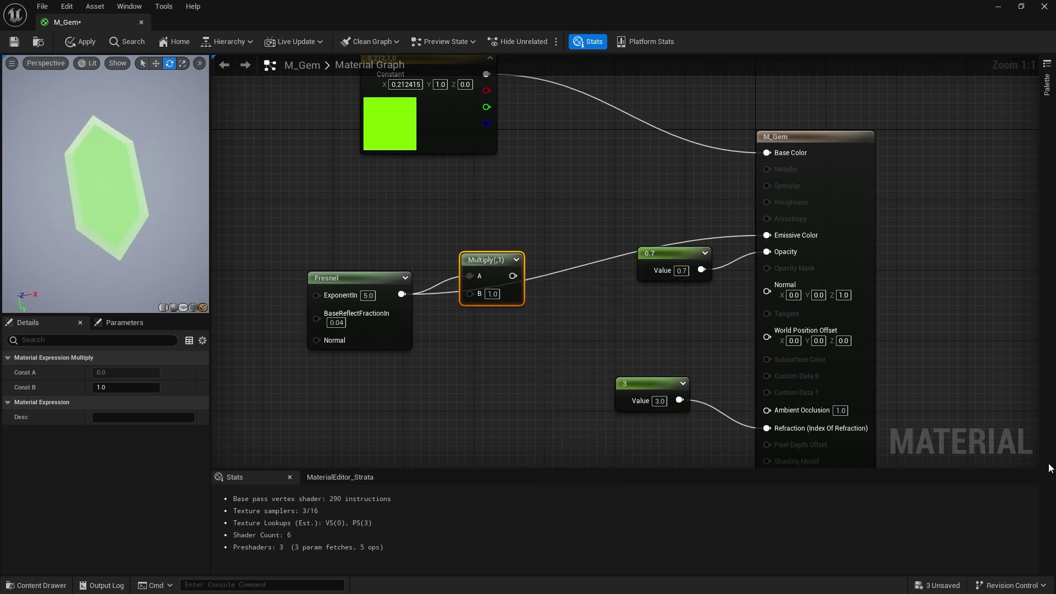
{"action": "left_click_drag", "start_coordinate": [511, 276], "coordinate": [766, 235]}
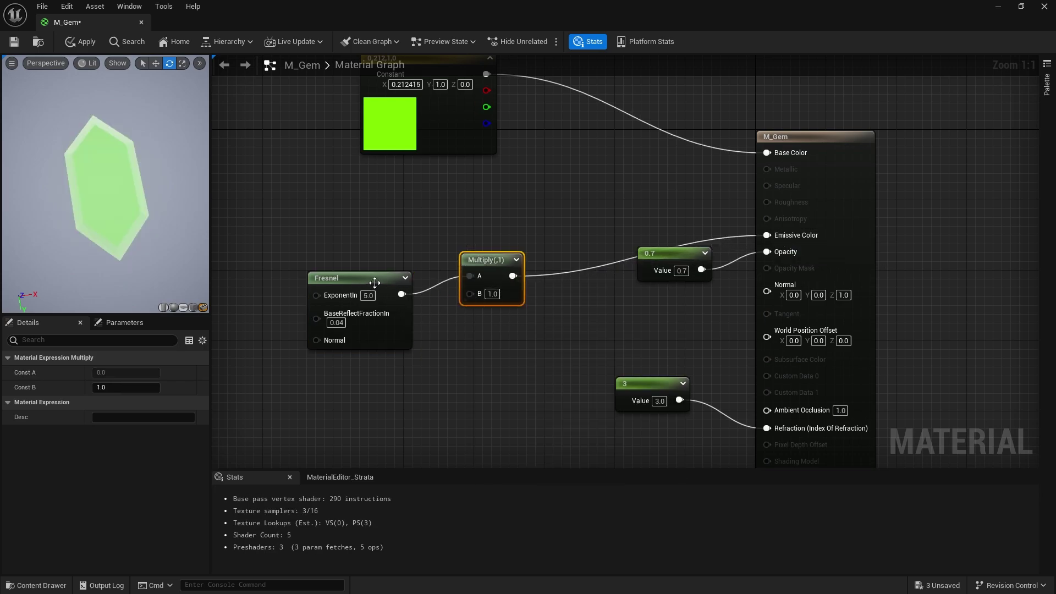
Step: Raise the Fresnel node and add a three-component vector constant below it, connected to the Multiply node's B input
{"action": "left_click_drag", "start_coordinate": [360, 286], "coordinate": [352, 225]}
{"action": "left_click", "coordinate": [425, 353]}
{"action": "left_click", "coordinate": [403, 327]}
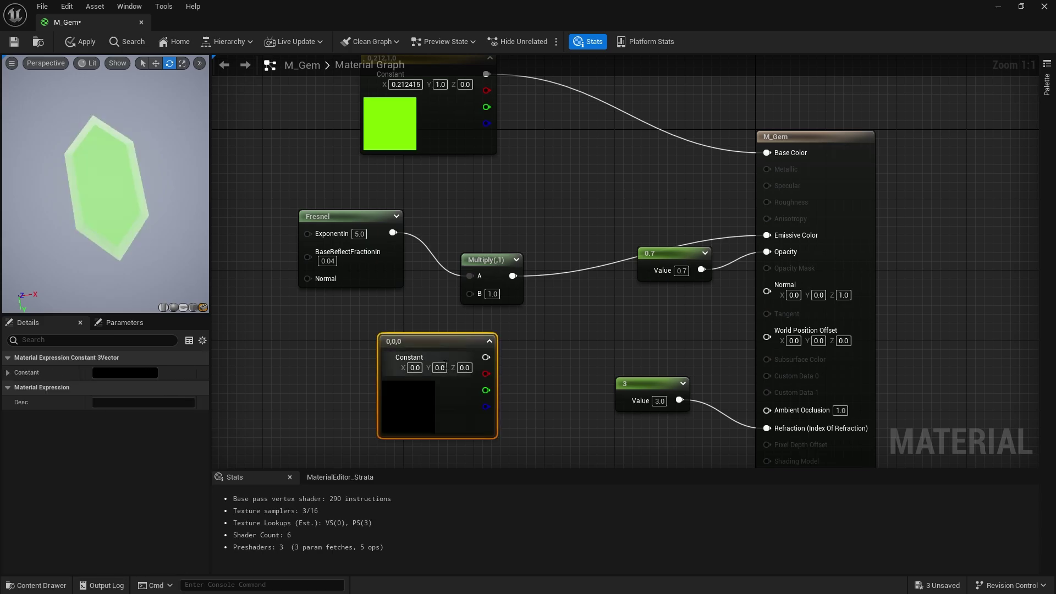
{"action": "left_click_drag", "start_coordinate": [495, 355], "coordinate": [469, 294]}
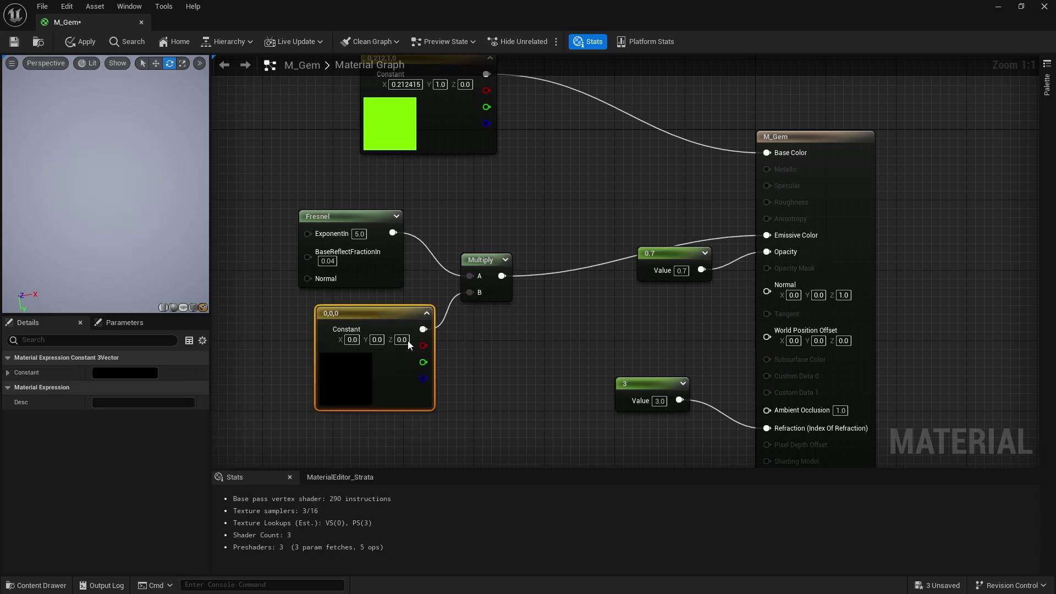
Step: Set the new vector constant to yellow (1.0, 0.753249, 0.012997) and check the edge glow on the preview gem
{"action": "left_click", "coordinate": [145, 373]}
{"action": "left_click_drag", "start_coordinate": [231, 417], "coordinate": [246, 431]}
{"action": "left_click", "coordinate": [304, 570]}
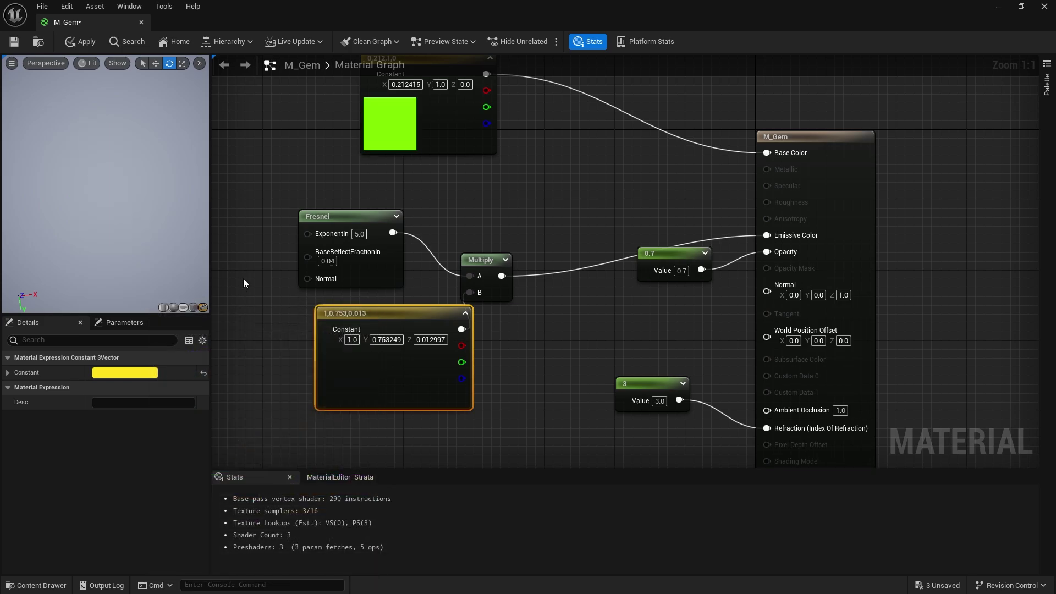
{"action": "left_click_drag", "start_coordinate": [112, 223], "coordinate": [134, 145]}
{"action": "left_click_drag", "start_coordinate": [68, 206], "coordinate": [115, 242]}
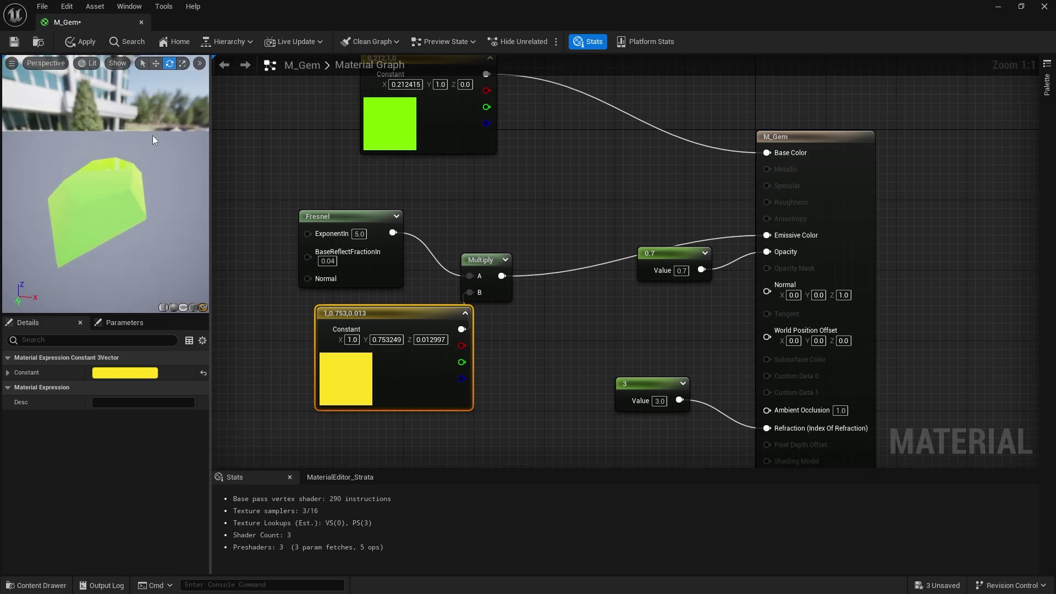
Step: Enable Two Sided for the M_Gem material and check the preview gem
{"action": "left_click_drag", "start_coordinate": [141, 165], "coordinate": [118, 187]}
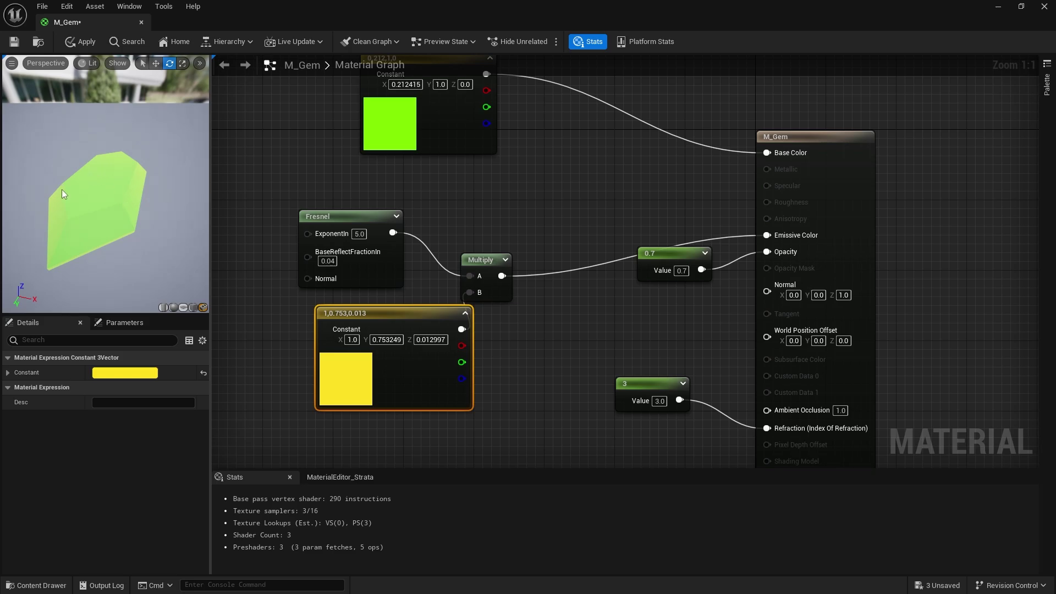
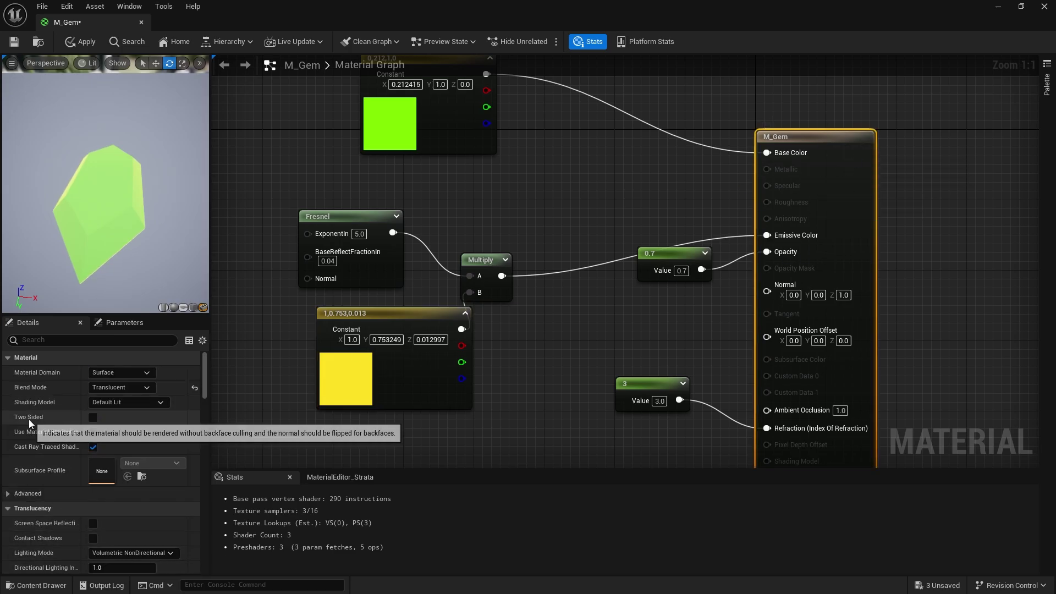
{"action": "left_click", "coordinate": [93, 417]}
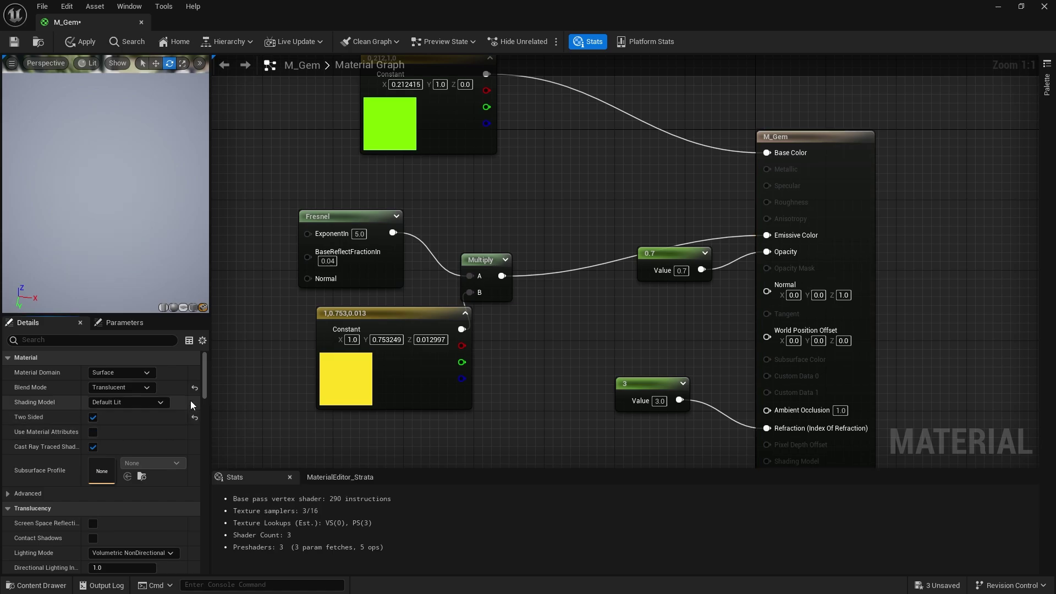
{"action": "left_click_drag", "start_coordinate": [99, 209], "coordinate": [141, 203]}
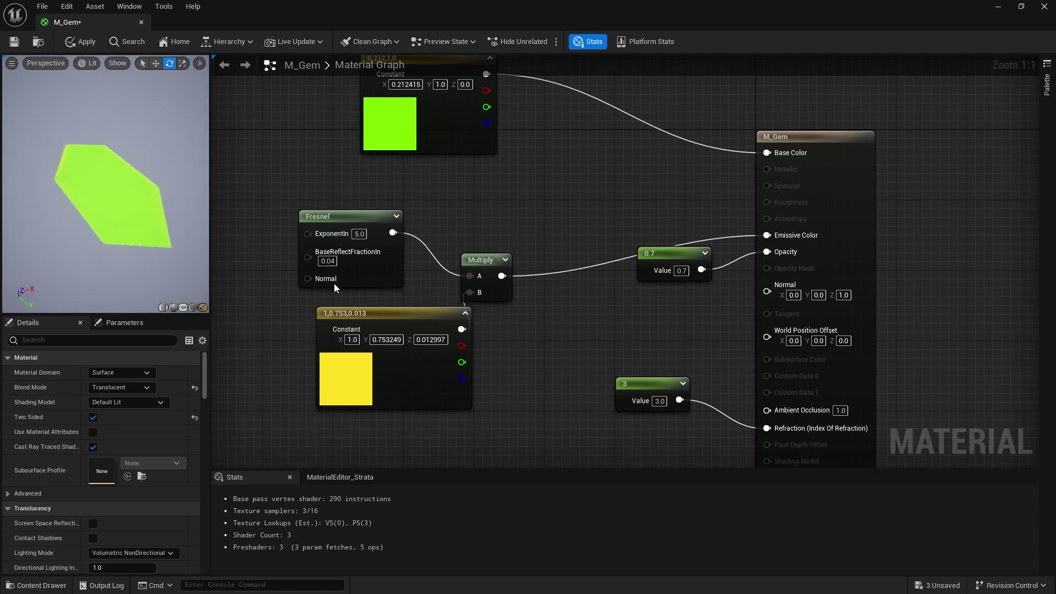
Step: Move the Multiply node up closer to the height of Emissive Color and set the Opacity constant to 0.5
{"action": "left_click_drag", "start_coordinate": [480, 264], "coordinate": [484, 237]}
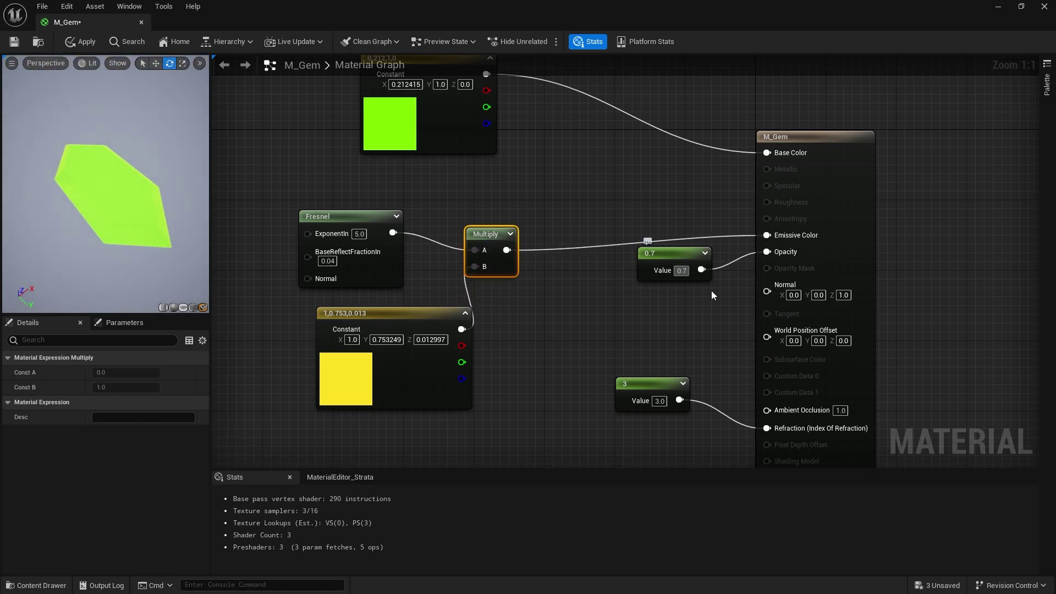
{"action": "key", "text": "Delete"}
{"action": "key", "text": "Delete"}
{"action": "key", "text": "Return"}
{"action": "left_click_drag", "start_coordinate": [144, 230], "coordinate": [148, 154]}
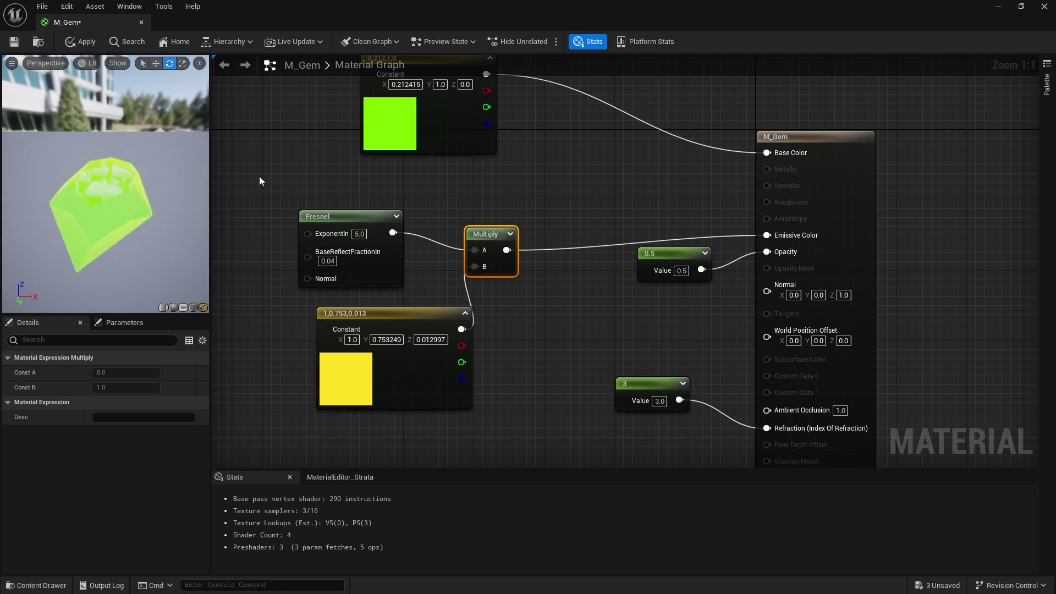
Step: Apply the material changes and inspect the preview gem from several angles
{"action": "left_click", "coordinate": [81, 42]}
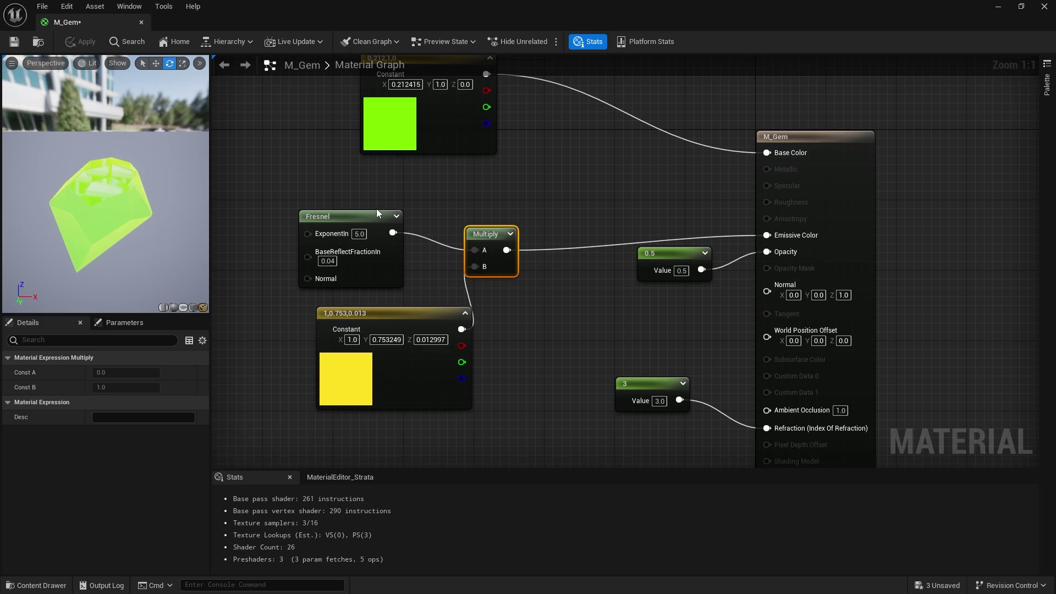
{"action": "left_click_drag", "start_coordinate": [193, 166], "coordinate": [63, 181]}
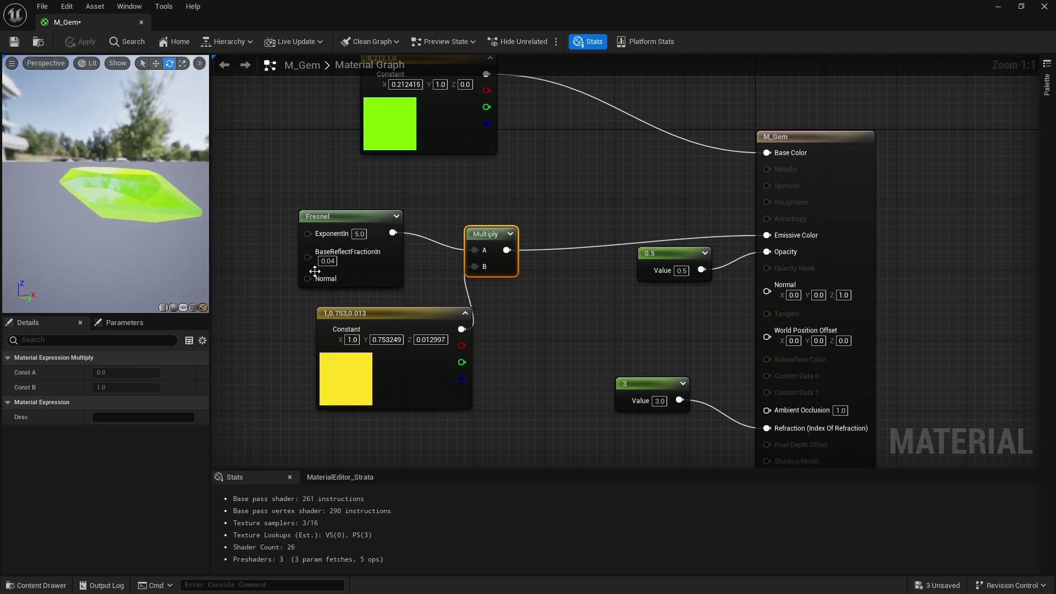
{"action": "left_click_drag", "start_coordinate": [157, 179], "coordinate": [154, 252]}
{"action": "left_click_drag", "start_coordinate": [186, 214], "coordinate": [169, 198]}
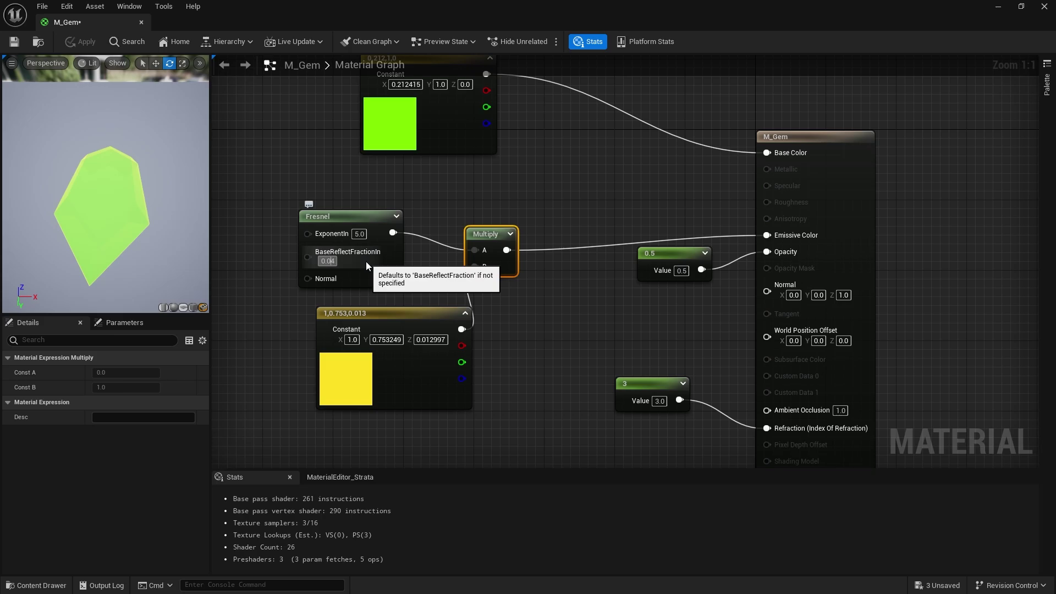
Step: Set the Fresnel node's BaseReflectFractionIn to 0.02 and check the preview gem
{"action": "type", "text": "2"}
{"action": "key", "text": "Return"}
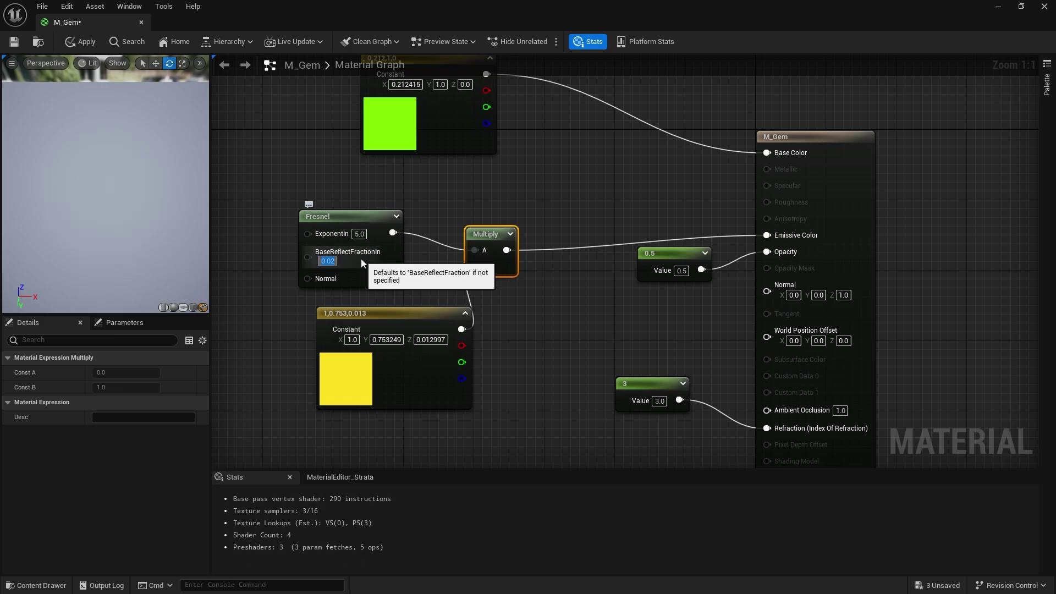
{"action": "left_click_drag", "start_coordinate": [100, 233], "coordinate": [135, 231]}
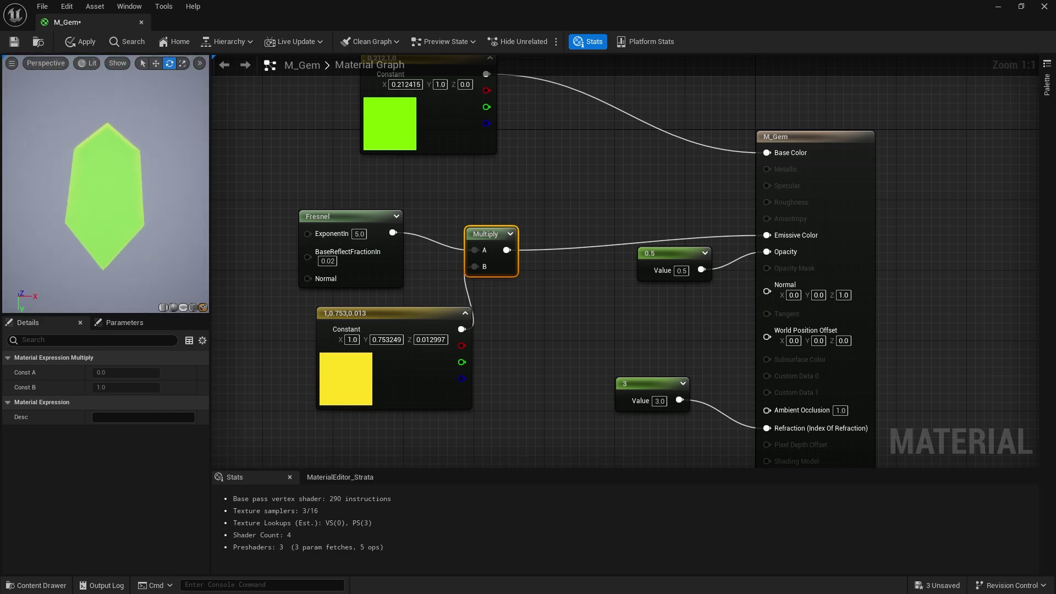
Step: Set the Fresnel node's ExponentIn to 2 and check the wider edge glow on the preview gem
{"action": "left_click", "coordinate": [358, 235]}
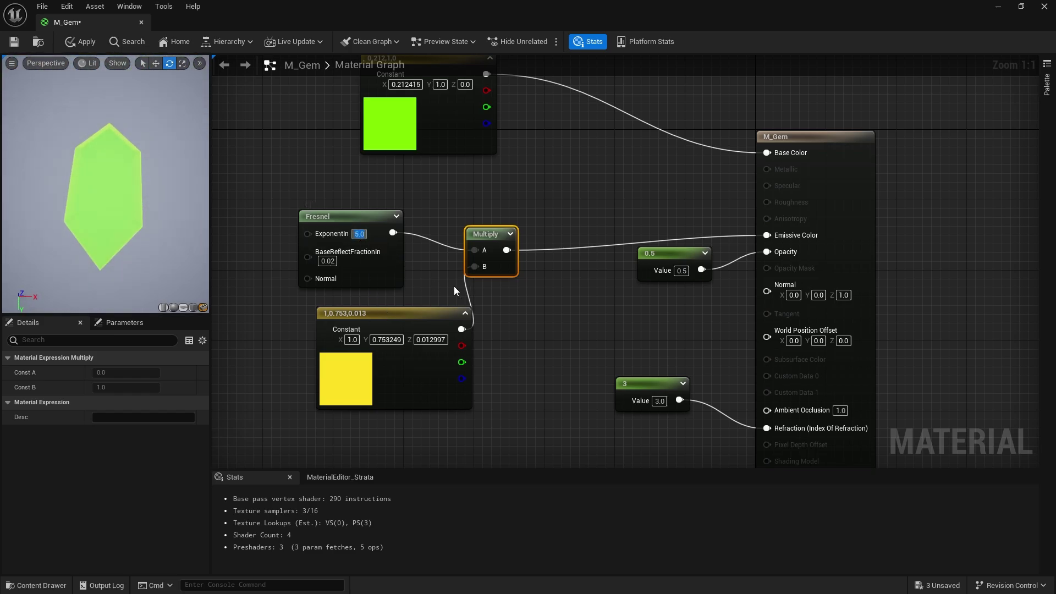
{"action": "type", "text": "2"}
{"action": "key", "text": "Return"}
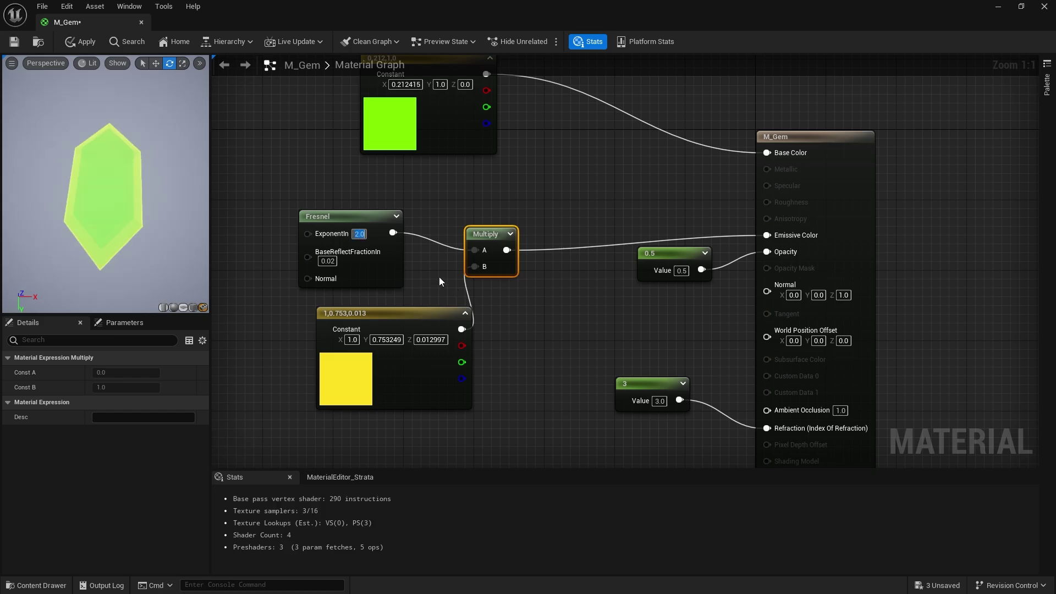
{"action": "left_click_drag", "start_coordinate": [101, 226], "coordinate": [101, 229]}
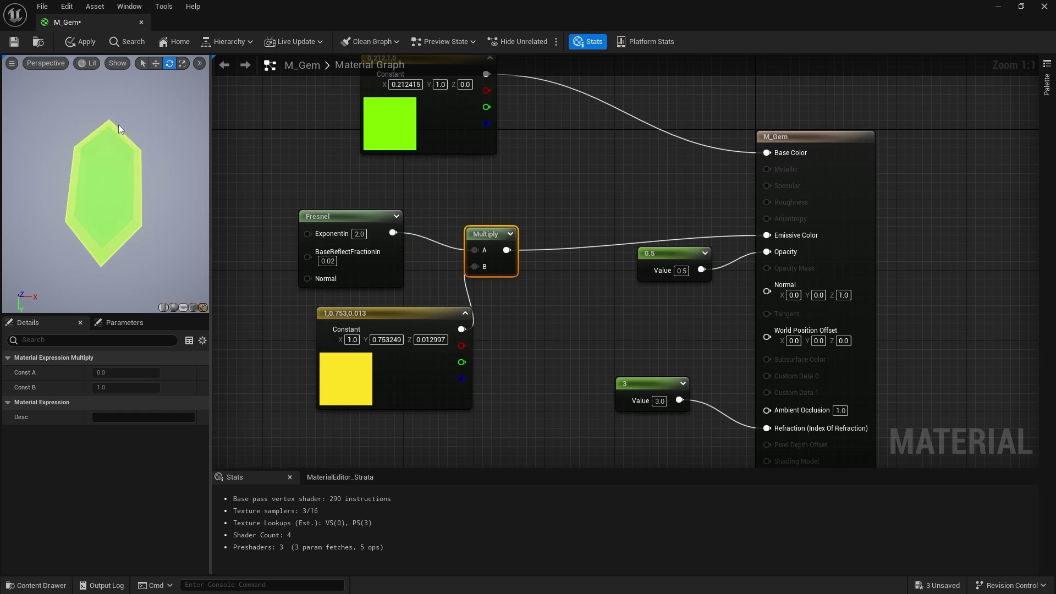
Step: Apply and save the finished M_Gem material and close its editor
{"action": "left_click_drag", "start_coordinate": [60, 157], "coordinate": [59, 68]}
{"action": "left_click", "coordinate": [81, 42]}
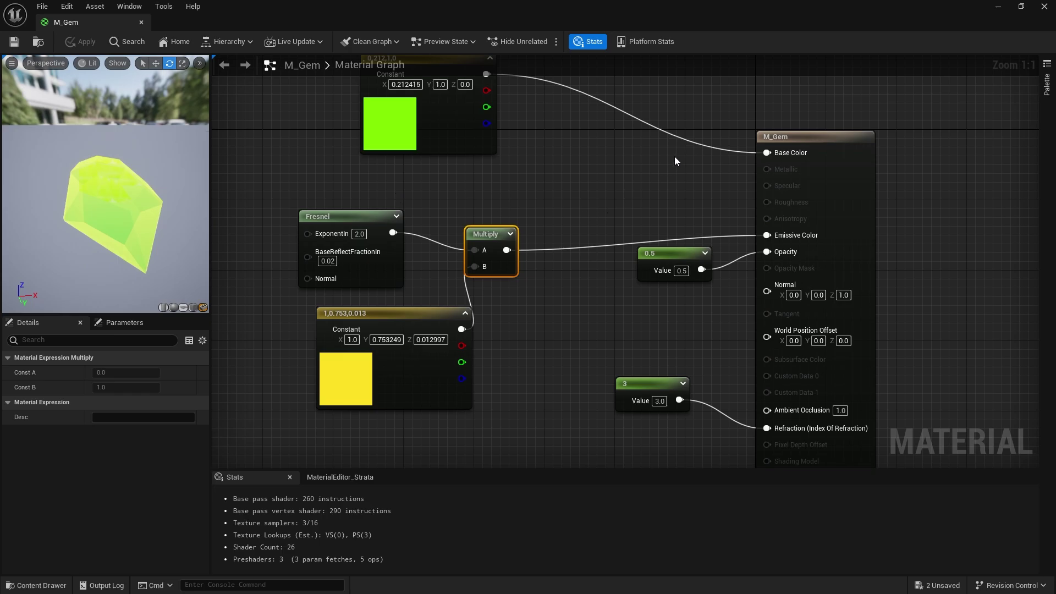
{"action": "left_click", "coordinate": [1044, 7]}
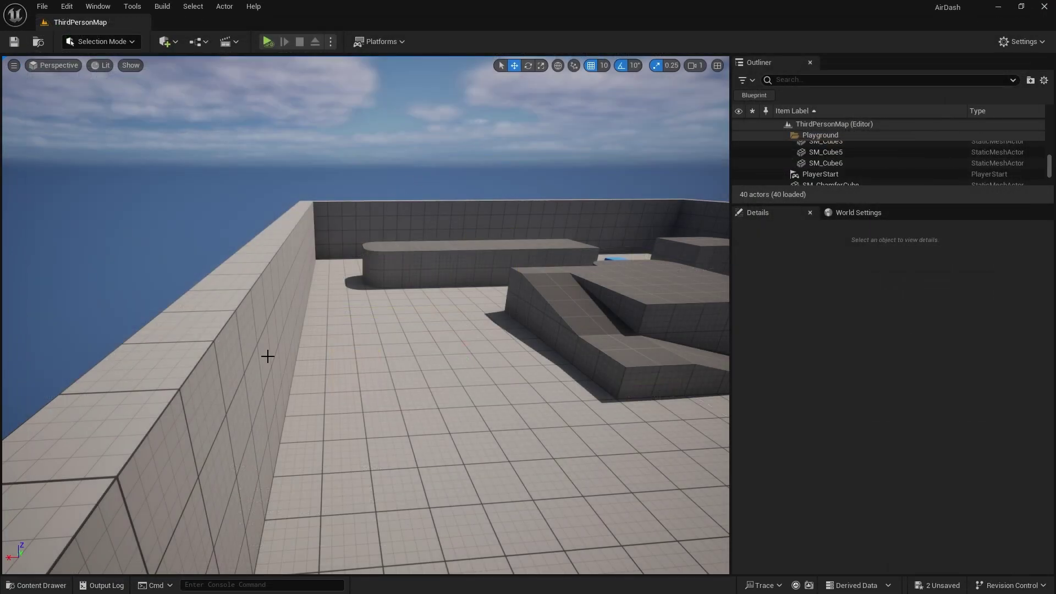
Step: Assign M_Gem to the Element 0 material slot of the gem static mesh, and save and close the mesh
{"action": "left_click", "coordinate": [36, 584]}
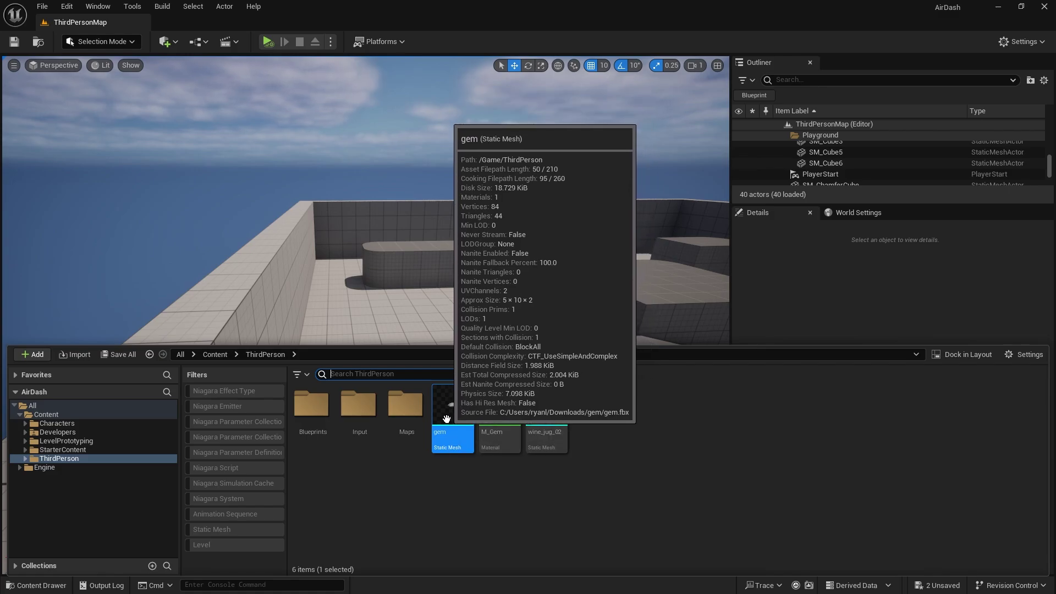
{"action": "mouse_move", "coordinate": [443, 423]}
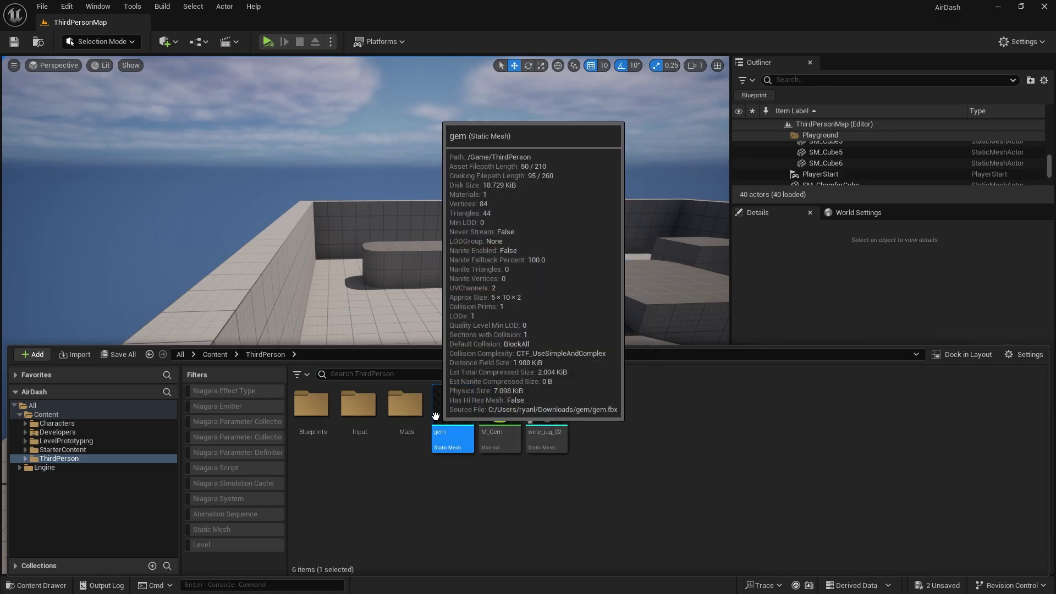
{"action": "double_click", "coordinate": [456, 405]}
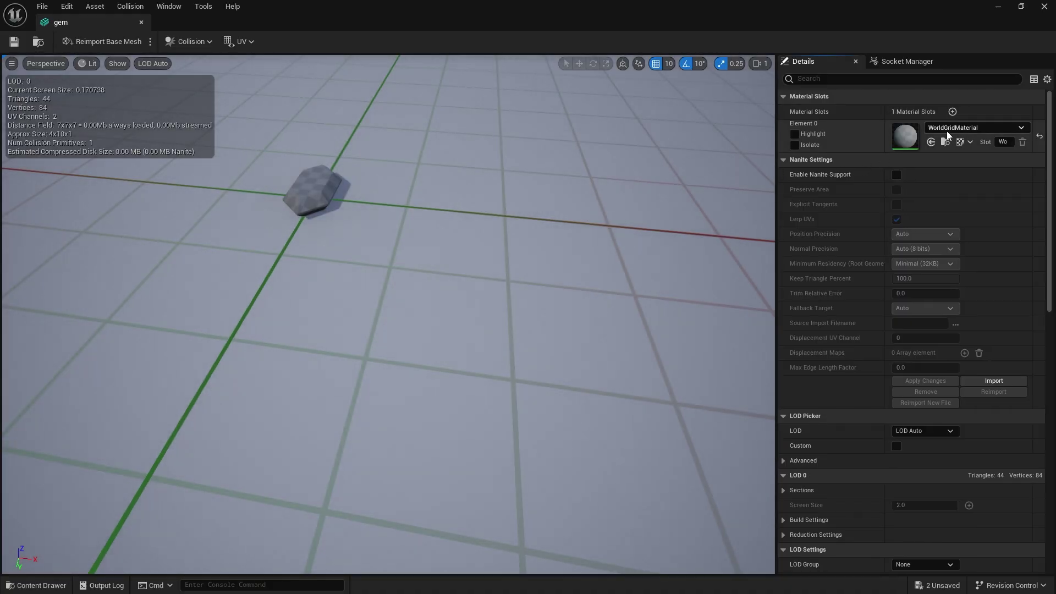
{"action": "left_click", "coordinate": [946, 131]}
{"action": "type", "text": "m gem"}
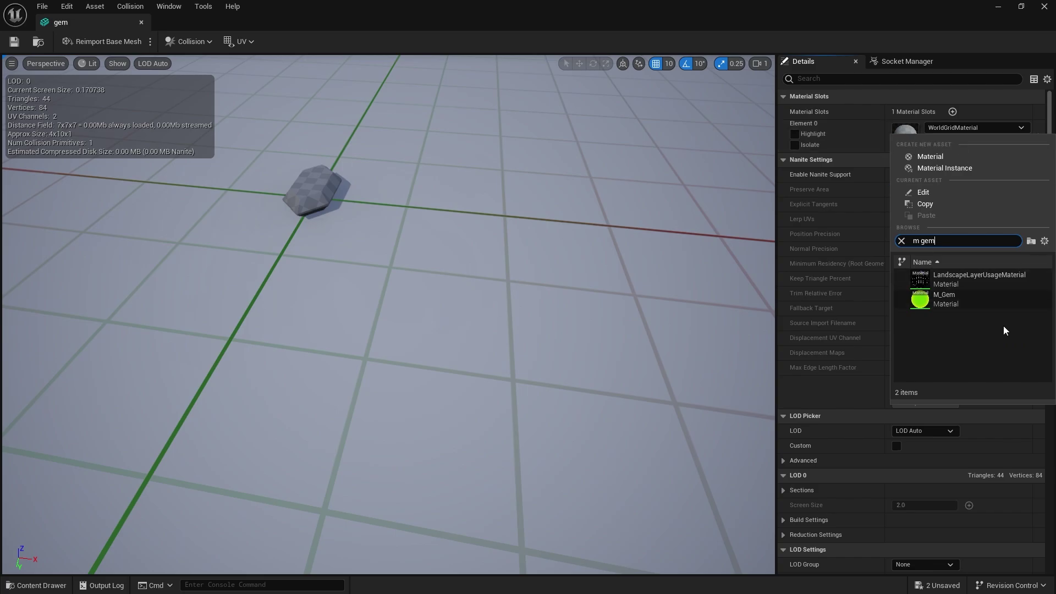
{"action": "left_click", "coordinate": [982, 304]}
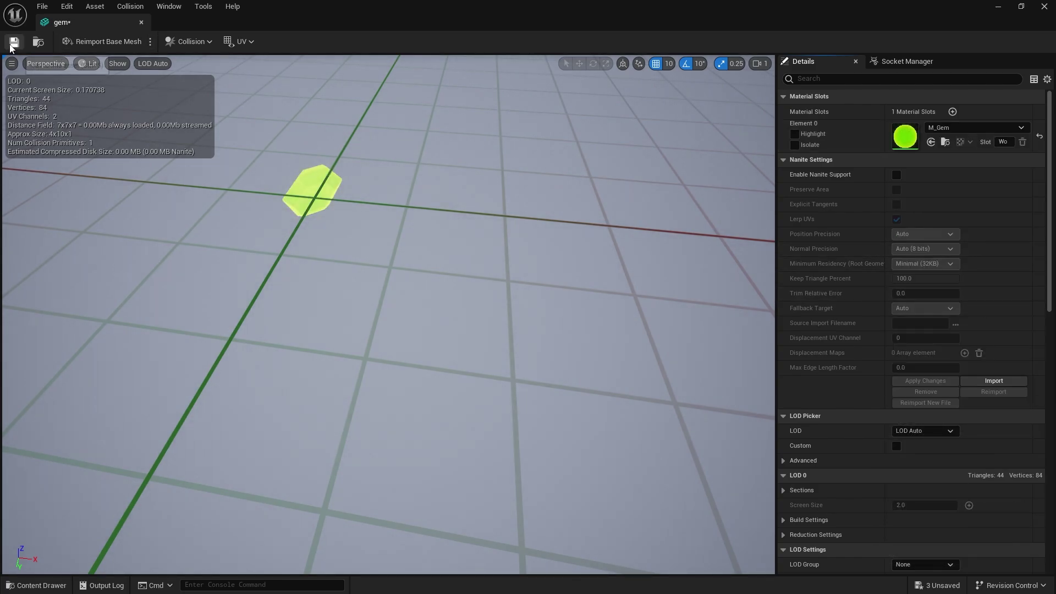
{"action": "left_click", "coordinate": [1044, 6]}
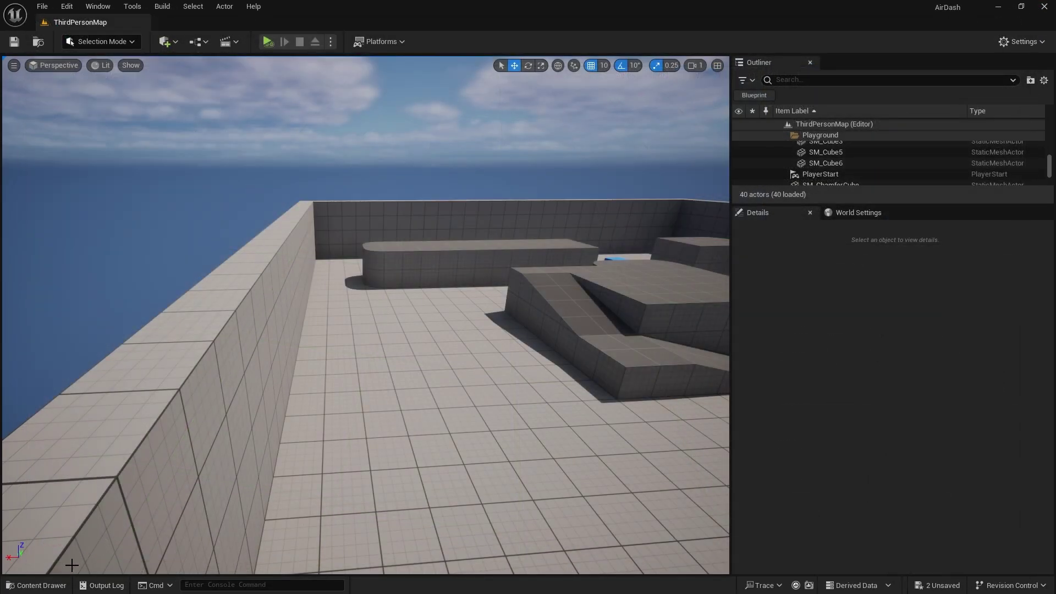
Step: Place an instance of the gem static mesh in the level on the open floor area
{"action": "left_click", "coordinate": [37, 585]}
{"action": "left_click_drag", "start_coordinate": [454, 407], "coordinate": [403, 412]}
{"action": "right_click_drag", "start_coordinate": [491, 429], "coordinate": [462, 351]}
{"action": "key", "text": "w"}
{"action": "key", "text": "w"}
Step: Scale the placed gem up to 11.75 and stand it upright with an X rotation of -90°
{"action": "left_click_drag", "start_coordinate": [397, 199], "coordinate": [394, 90]}
{"action": "key", "text": "a"}
{"action": "right_click_drag", "start_coordinate": [388, 367], "coordinate": [522, 278]}
{"action": "key", "text": "r"}
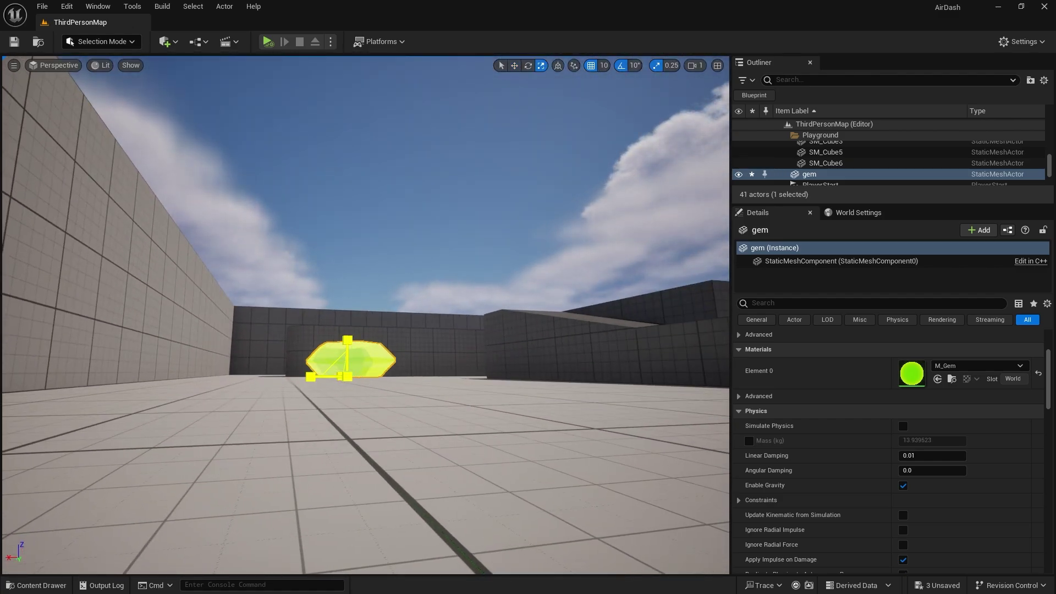
{"action": "key", "text": "d"}
{"action": "right_click_drag", "start_coordinate": [361, 457], "coordinate": [278, 474]}
{"action": "key", "text": "e"}
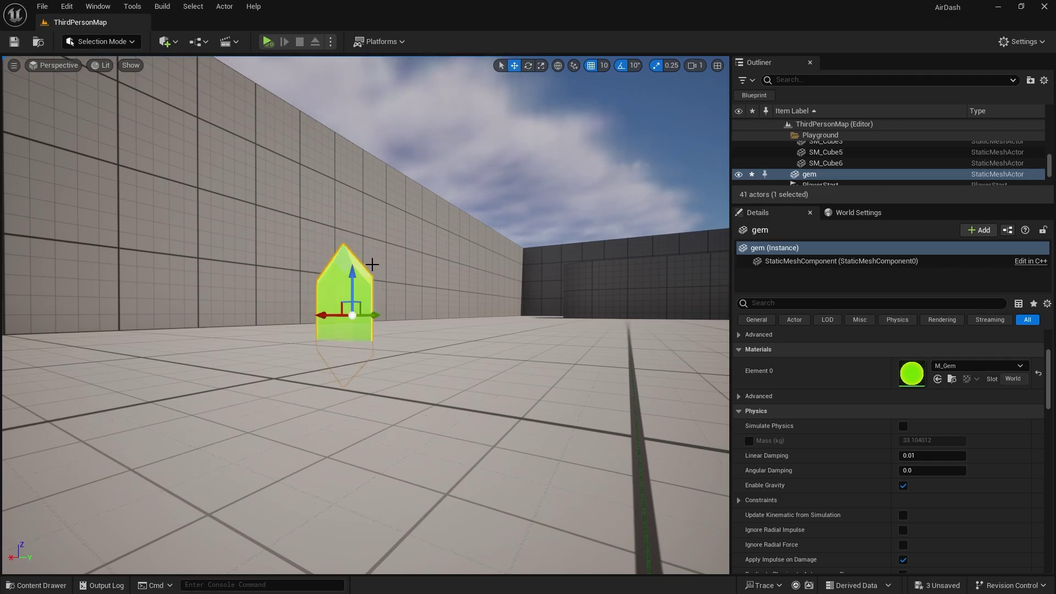
Step: Raise the upright gem to a height of 90 above the floor and examine it from several sides
{"action": "key", "text": "a"}
{"action": "right_click_drag", "start_coordinate": [432, 332], "coordinate": [451, 333]}
{"action": "key", "text": "w"}
{"action": "left_click_drag", "start_coordinate": [456, 418], "coordinate": [11, 393], "text": "alt"}
{"action": "scroll", "coordinate": [476, 421], "scroll_direction": "down", "scroll_amount": 8}
{"action": "left_click_drag", "start_coordinate": [481, 422], "coordinate": [494, 385], "text": "alt"}
{"action": "left_click_drag", "start_coordinate": [589, 340], "coordinate": [589, 339], "text": "alt"}
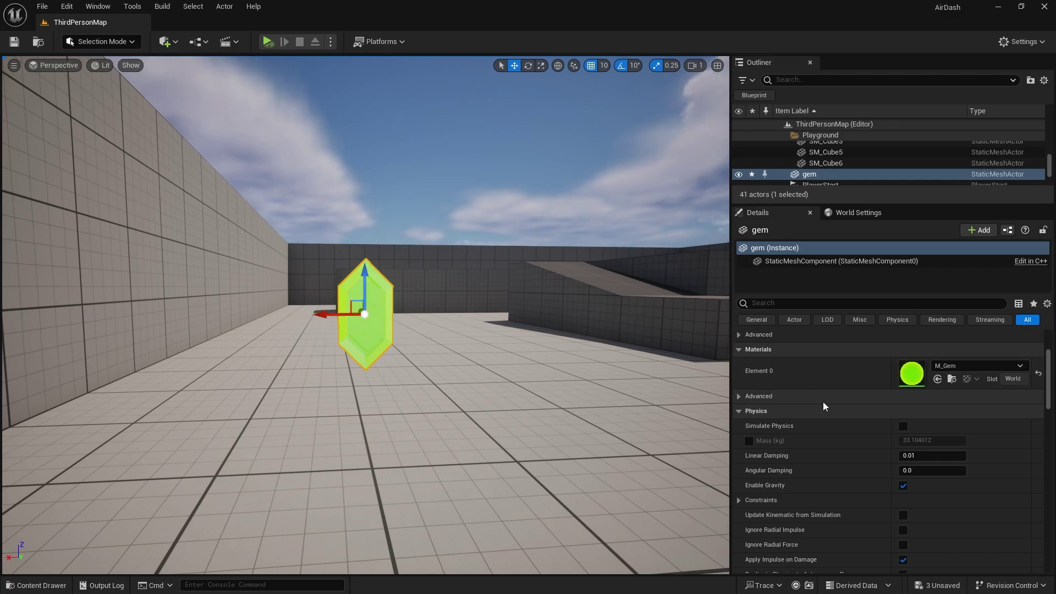
Step: Reset the placed gem's scale to its default of 1.0
{"action": "scroll", "coordinate": [935, 429], "scroll_direction": "up", "scroll_amount": 5}
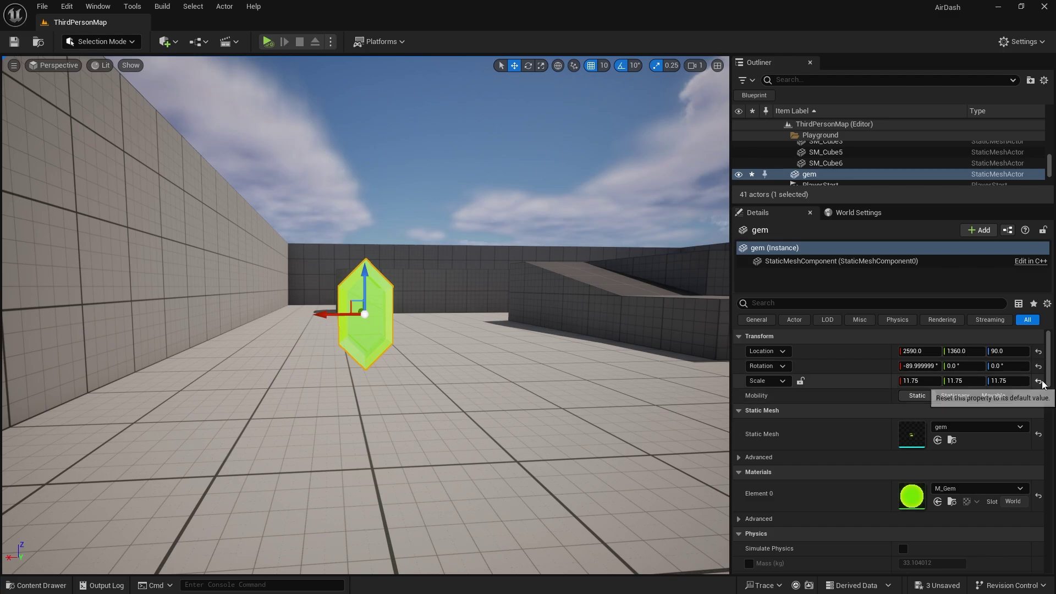
{"action": "key", "text": "ctrl+z"}
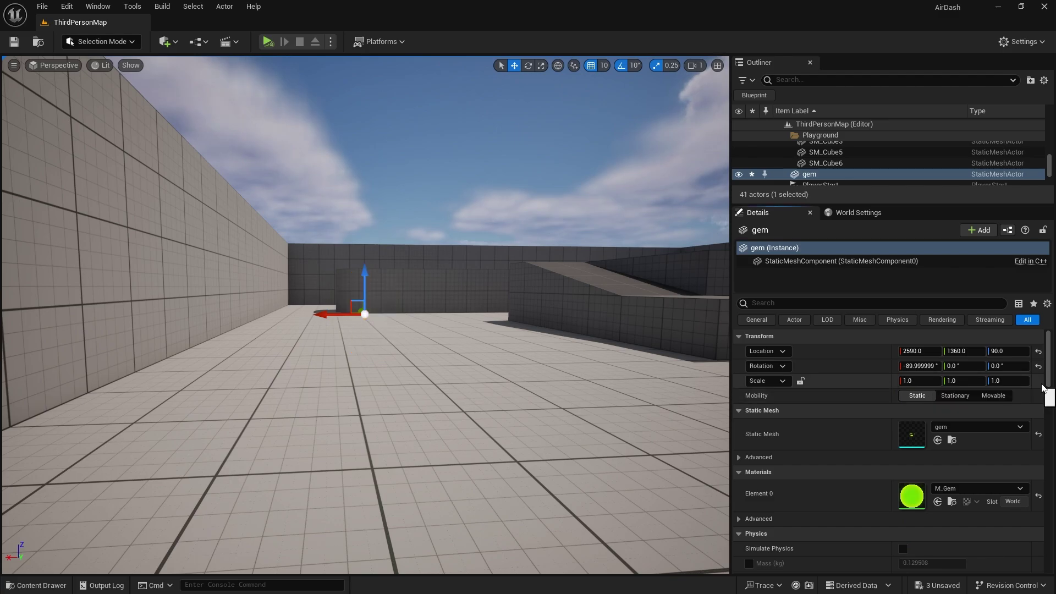
Step: Set the gem static mesh asset's Import Uniform Scale to 5.0 and reimport the base mesh
{"action": "left_click", "coordinate": [53, 585]}
{"action": "mouse_move", "coordinate": [458, 416]}
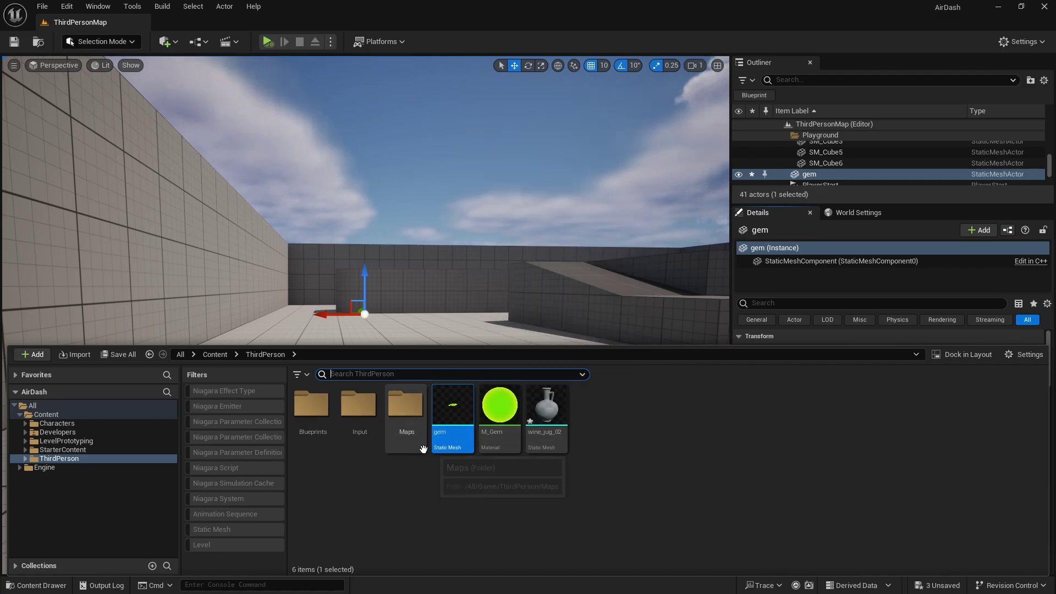
{"action": "right_click", "coordinate": [458, 410]}
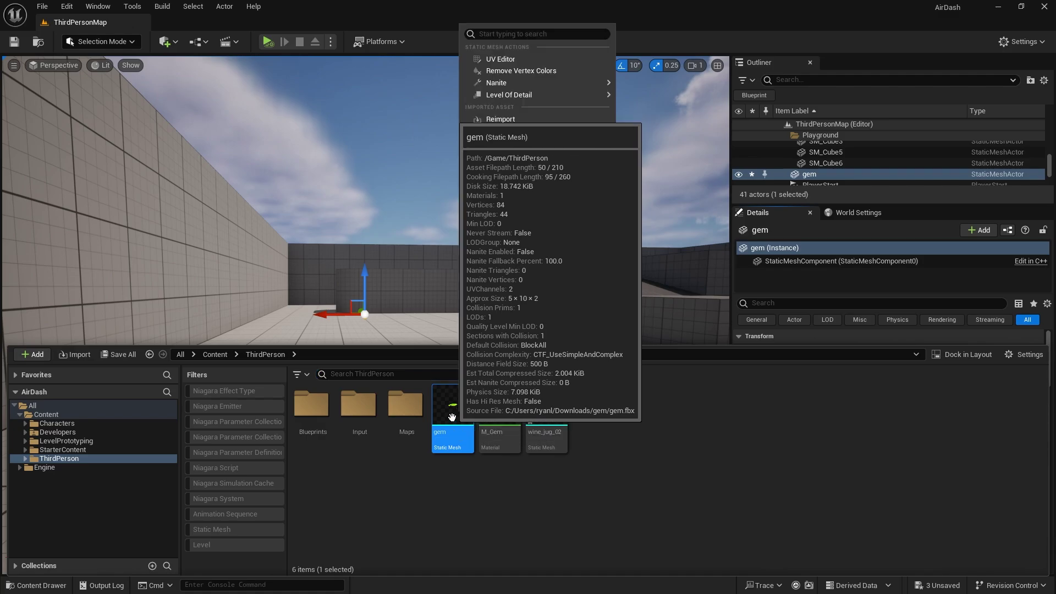
{"action": "double_click", "coordinate": [454, 418]}
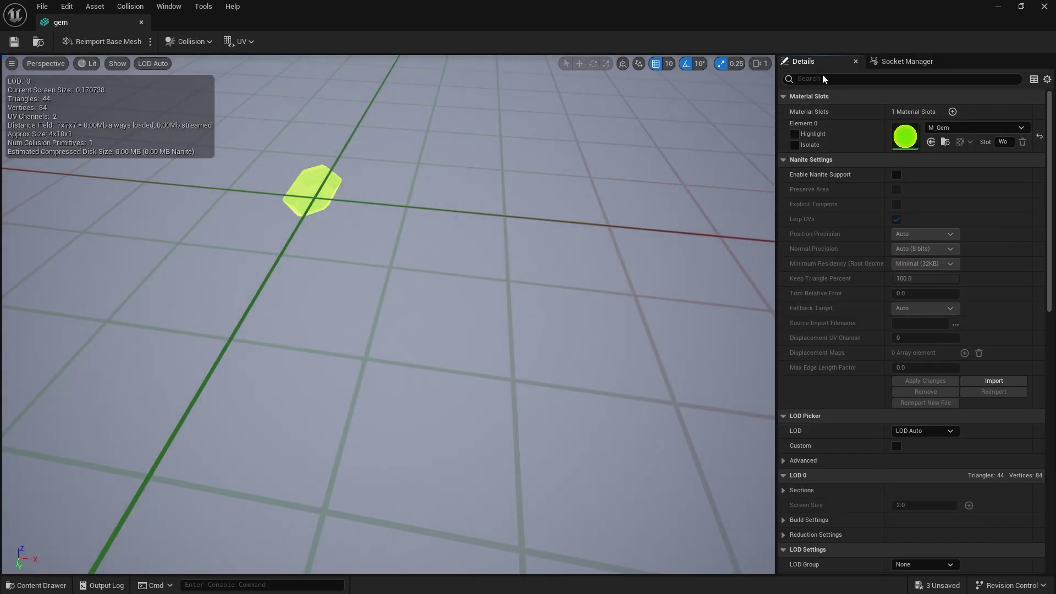
{"action": "left_click", "coordinate": [823, 77]}
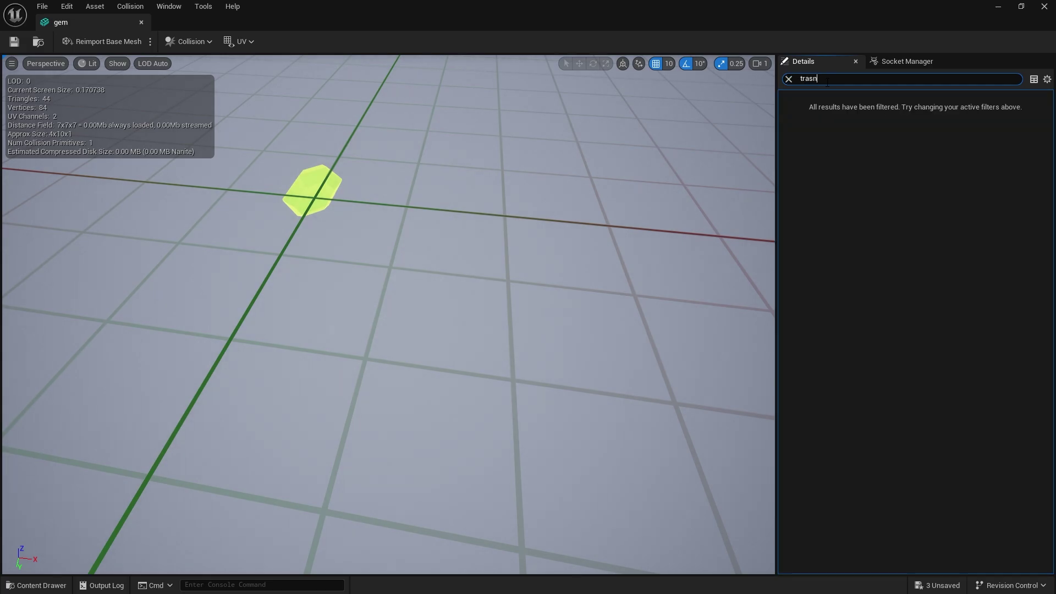
{"action": "key", "text": "BackSpace"}
{"action": "key", "text": "BackSpace"}
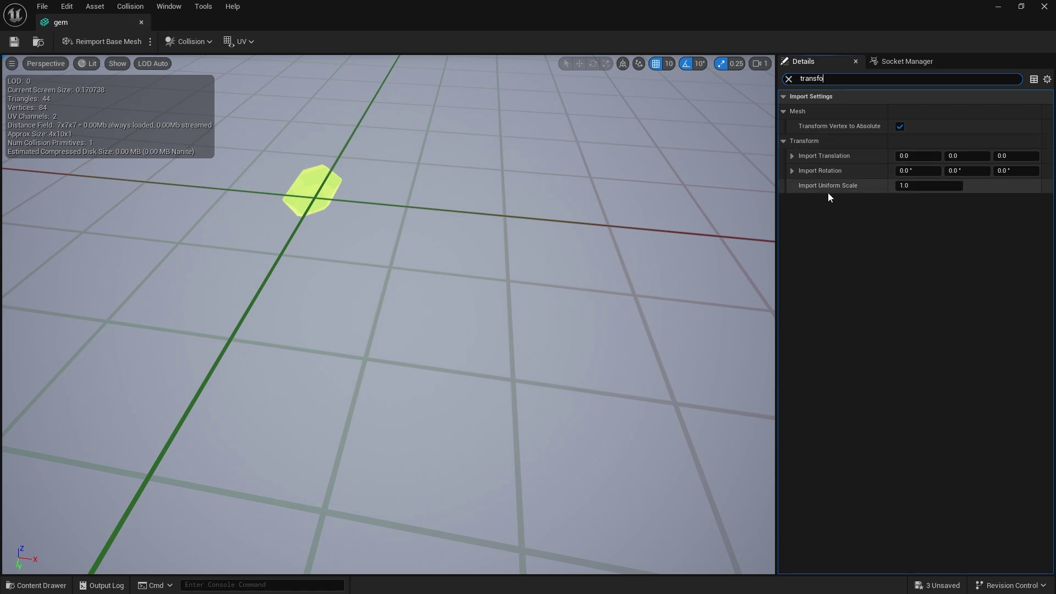
{"action": "left_click", "coordinate": [915, 186]}
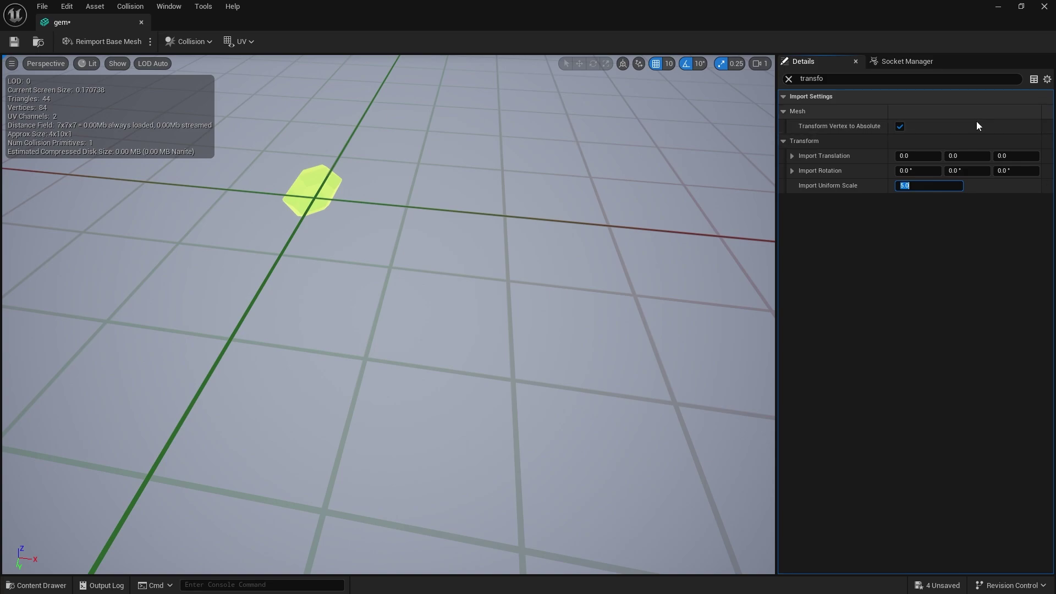
{"action": "left_click", "coordinate": [117, 44]}
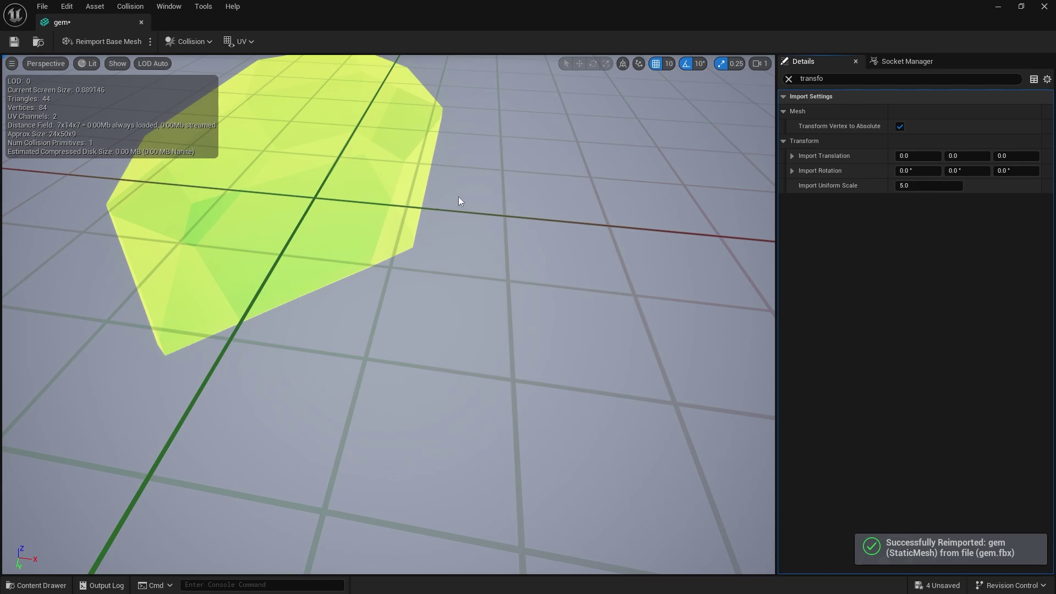
Step: Set the gem mesh's X Import Rotation to 90° and reimport the base mesh
{"action": "right_click_drag", "start_coordinate": [458, 196], "coordinate": [352, 170]}
{"action": "right_click_drag", "start_coordinate": [681, 227], "coordinate": [694, 226]}
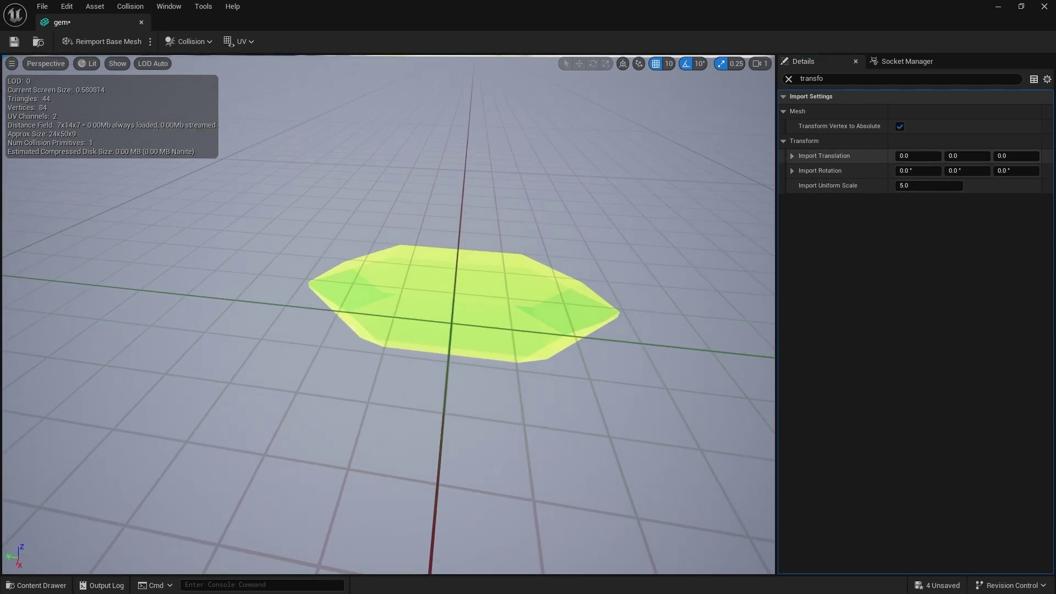
{"action": "left_click_drag", "start_coordinate": [464, 327], "coordinate": [464, 292]}
{"action": "left_click_drag", "start_coordinate": [564, 166], "coordinate": [564, 203]}
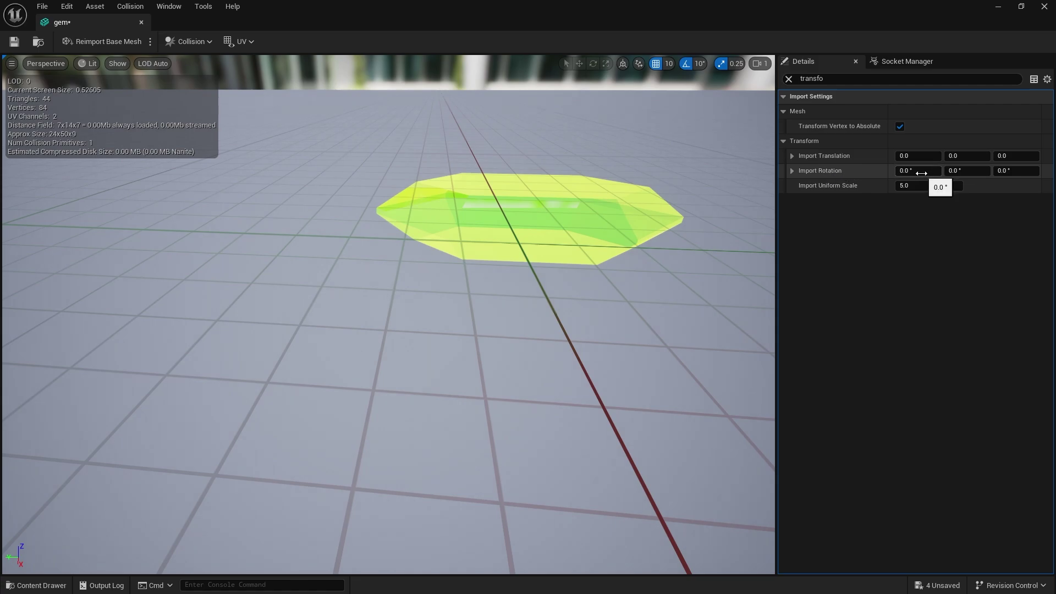
{"action": "left_click", "coordinate": [920, 174]}
{"action": "type", "text": "90"}
{"action": "key", "text": "Return"}
{"action": "left_click", "coordinate": [95, 41]}
Step: Set the gem mesh's Z Import Translation to 25.0 and reimport the base mesh
{"action": "left_click_drag", "start_coordinate": [531, 293], "coordinate": [495, 297]}
{"action": "right_click_drag", "start_coordinate": [495, 292], "coordinate": [699, 179]}
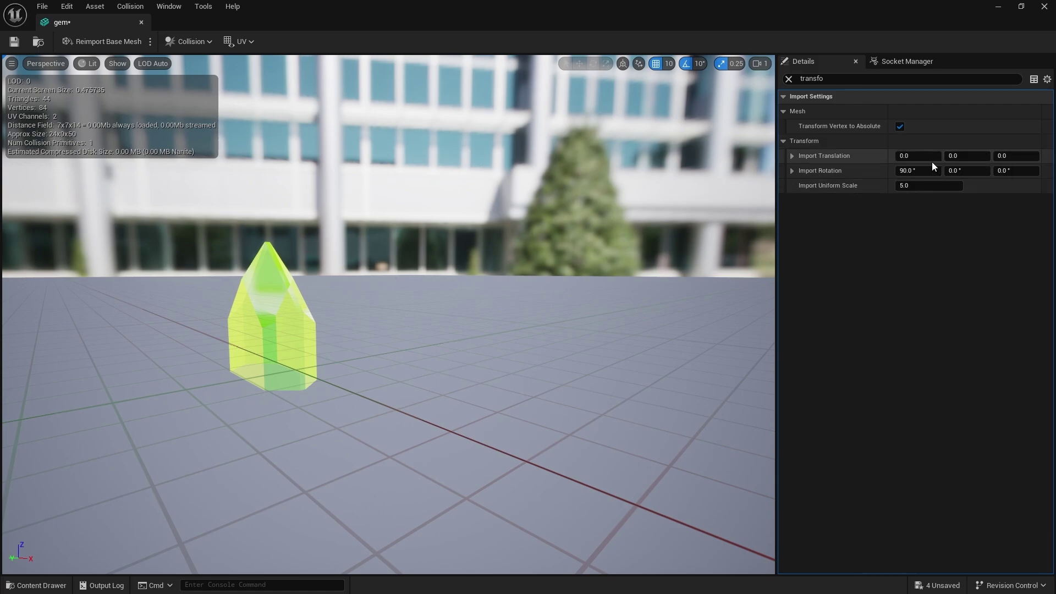
{"action": "left_click", "coordinate": [990, 155]}
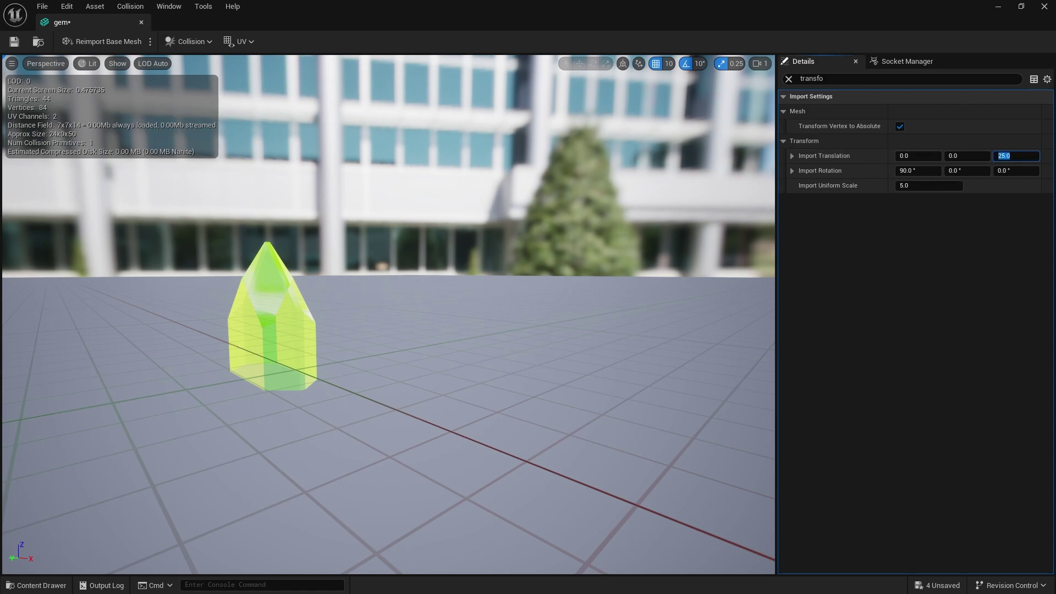
{"action": "left_click", "coordinate": [130, 39]}
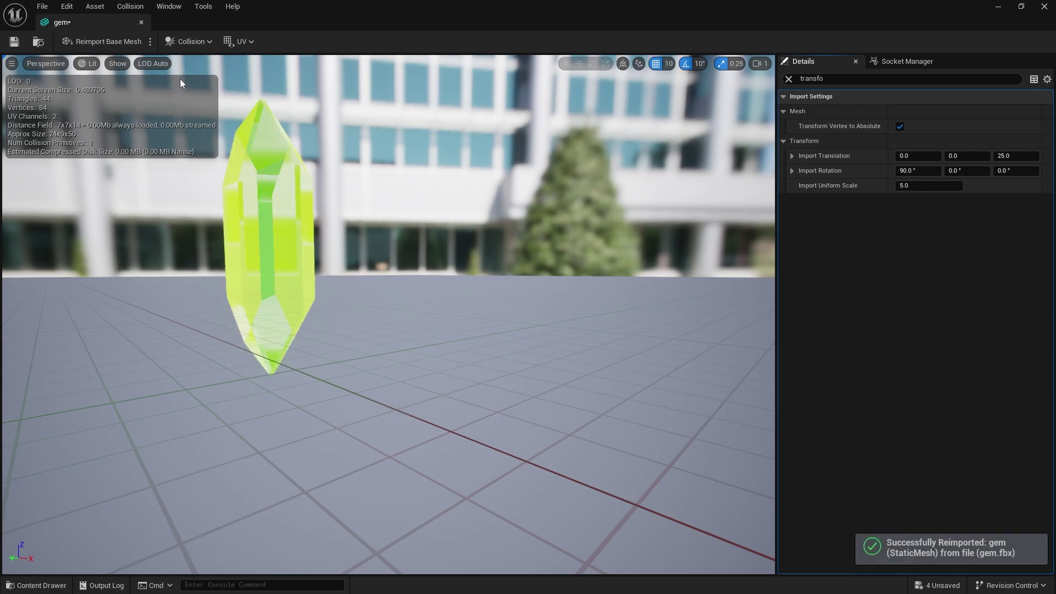
Step: Check the reimported gem in the preview, and save and close the static mesh
{"action": "left_click_drag", "start_coordinate": [424, 408], "coordinate": [337, 402]}
{"action": "left_click_drag", "start_coordinate": [542, 374], "coordinate": [626, 375]}
{"action": "left_click", "coordinate": [14, 41]}
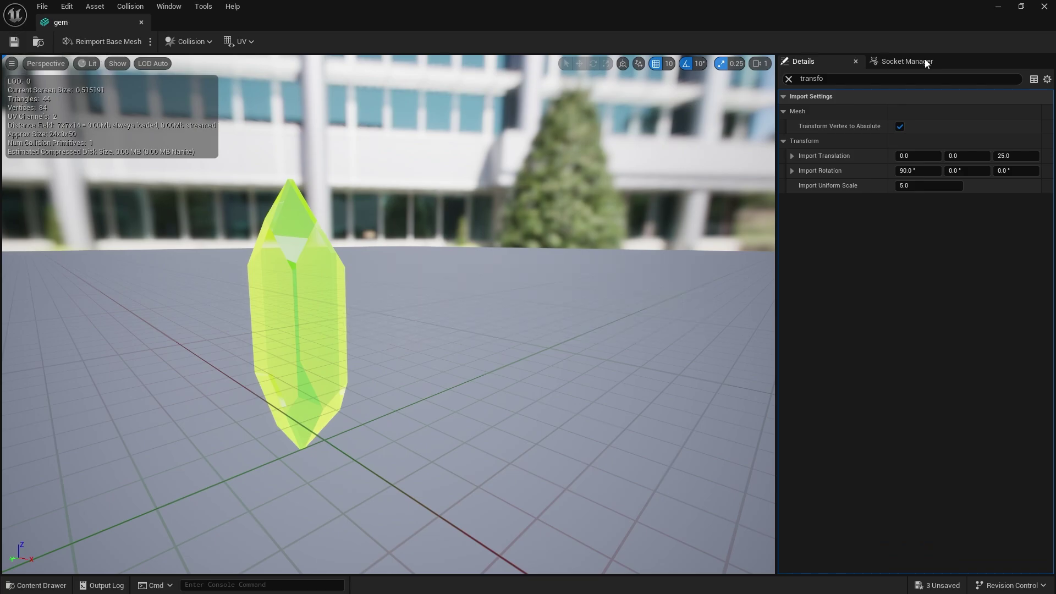
{"action": "left_click", "coordinate": [1046, 11]}
Step: Reset the placed gem's rotation and location to their defaults in the level
{"action": "key", "text": "w"}
{"action": "right_click_drag", "start_coordinate": [404, 341], "coordinate": [400, 307]}
{"action": "right_click_drag", "start_coordinate": [318, 354], "coordinate": [318, 341]}
{"action": "left_click", "coordinate": [1038, 366]}
{"action": "left_click", "coordinate": [1038, 350]}
Step: Move the gem from the world origin onto the open floor, to about X 1360, Y 1100, Z 30
{"action": "right_click_drag", "start_coordinate": [304, 341], "coordinate": [236, 248]}
{"action": "key", "text": "s"}
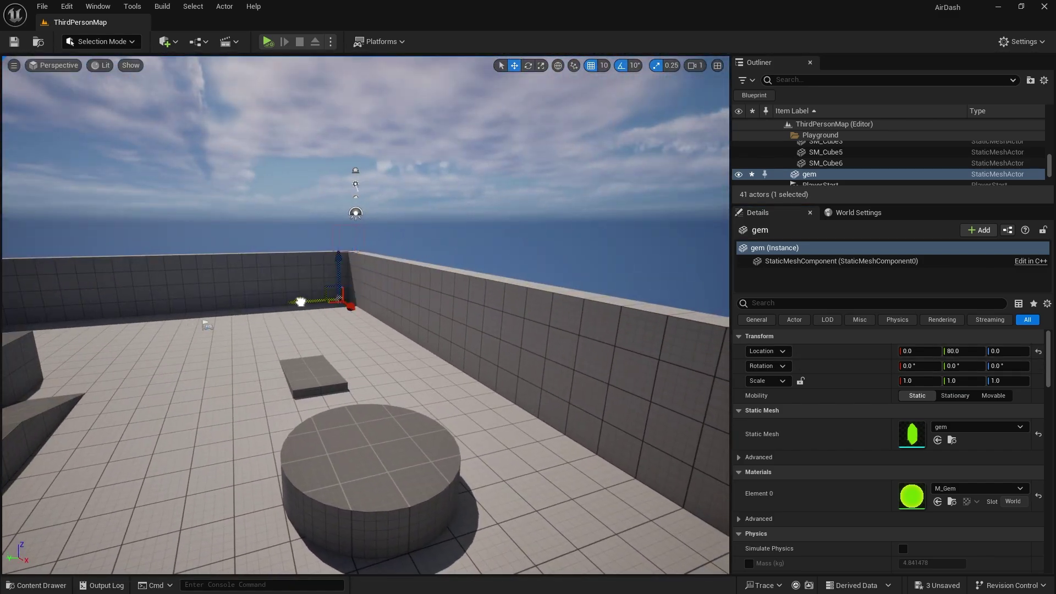
{"action": "left_click_drag", "start_coordinate": [211, 319], "coordinate": [180, 539]}
{"action": "key", "text": "w"}
{"action": "right_click_drag", "start_coordinate": [181, 538], "coordinate": [72, 533]}
{"action": "mouse_move", "coordinate": [456, 303]}
{"action": "right_mouse_down"}
{"action": "mouse_move", "coordinate": [495, 374]}
{"action": "mouse_move", "coordinate": [484, 434]}
{"action": "mouse_move", "coordinate": [455, 303]}
{"action": "right_mouse_up"}
{"action": "key", "text": "s"}
{"action": "left_click_drag", "start_coordinate": [494, 296], "coordinate": [495, 203]}
{"action": "right_click_drag", "start_coordinate": [495, 203], "coordinate": [400, 191]}
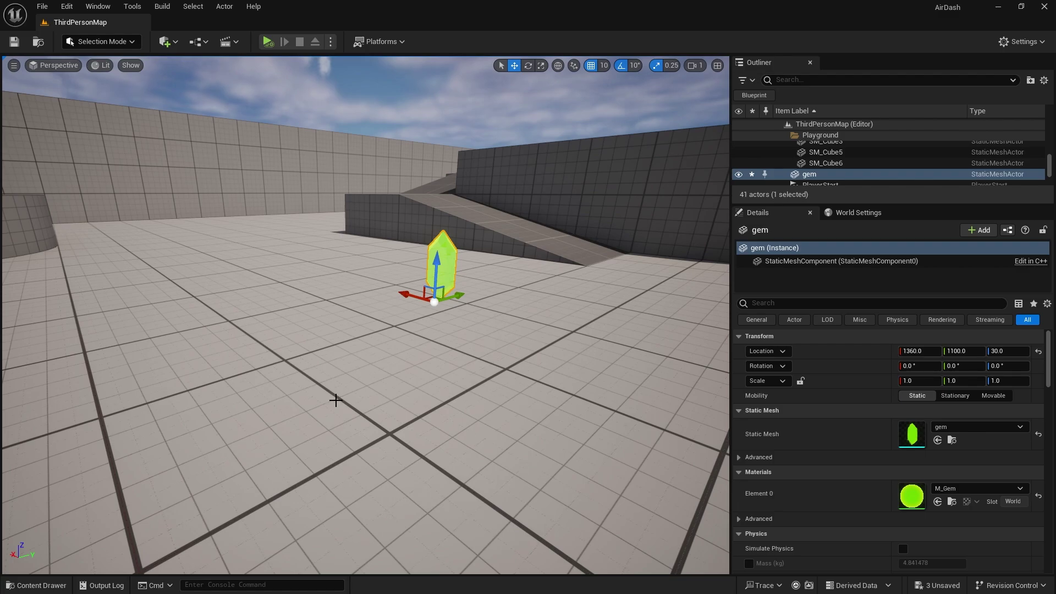
Step: Open the M_Gem material and convert its green colour constant to a parameter named BaseColor
{"action": "left_click", "coordinate": [36, 585]}
{"action": "double_click", "coordinate": [499, 421]}
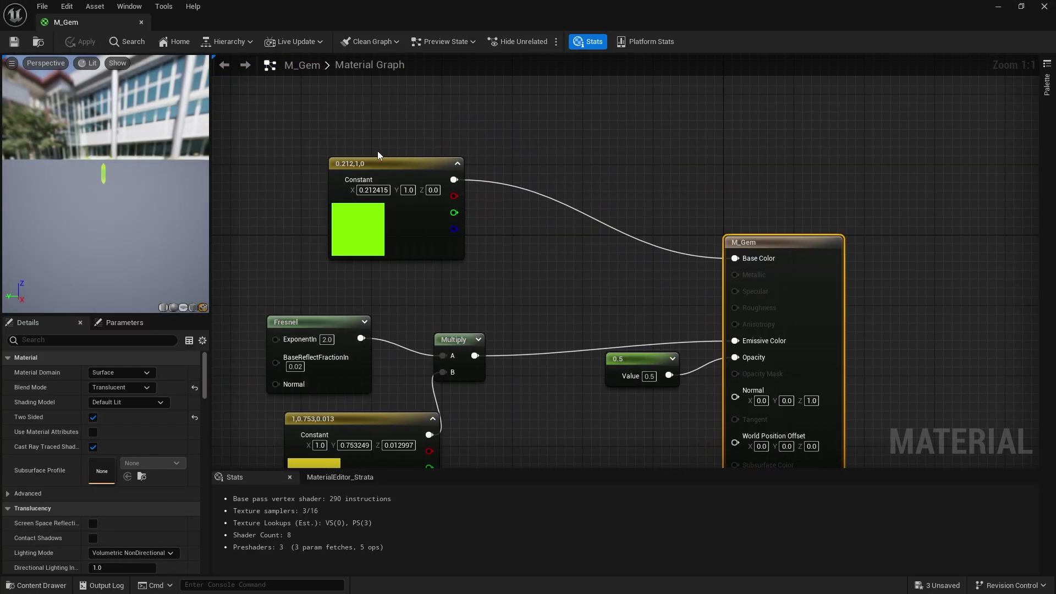
{"action": "scroll", "coordinate": [523, 222], "scroll_direction": "down", "scroll_amount": 1}
{"action": "scroll", "coordinate": [526, 213], "scroll_direction": "down", "scroll_amount": 1}
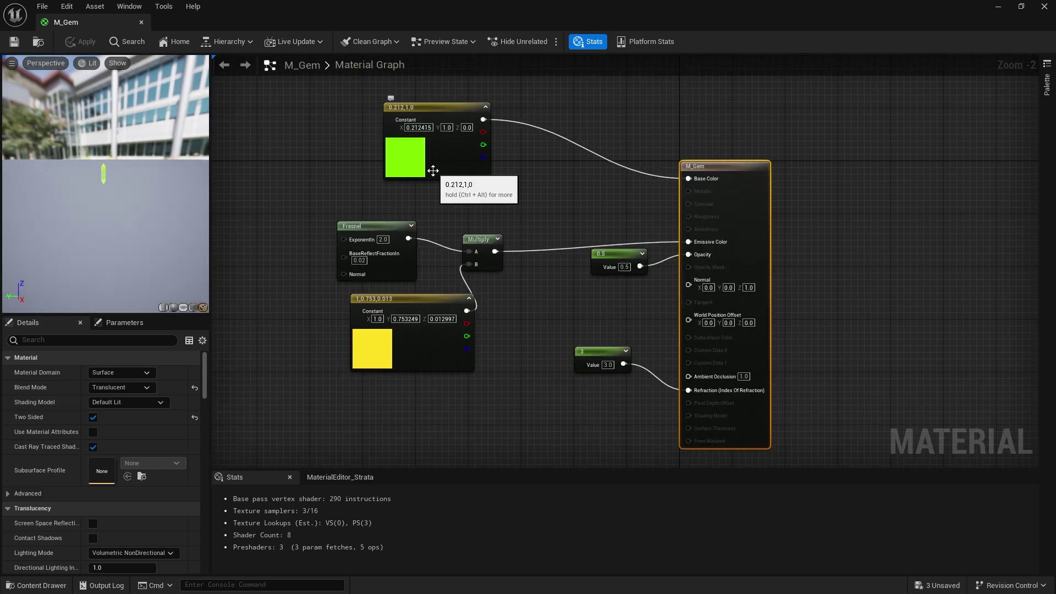
{"action": "right_click_drag", "start_coordinate": [457, 165], "coordinate": [487, 221]}
{"action": "left_click_drag", "start_coordinate": [487, 221], "coordinate": [467, 188]}
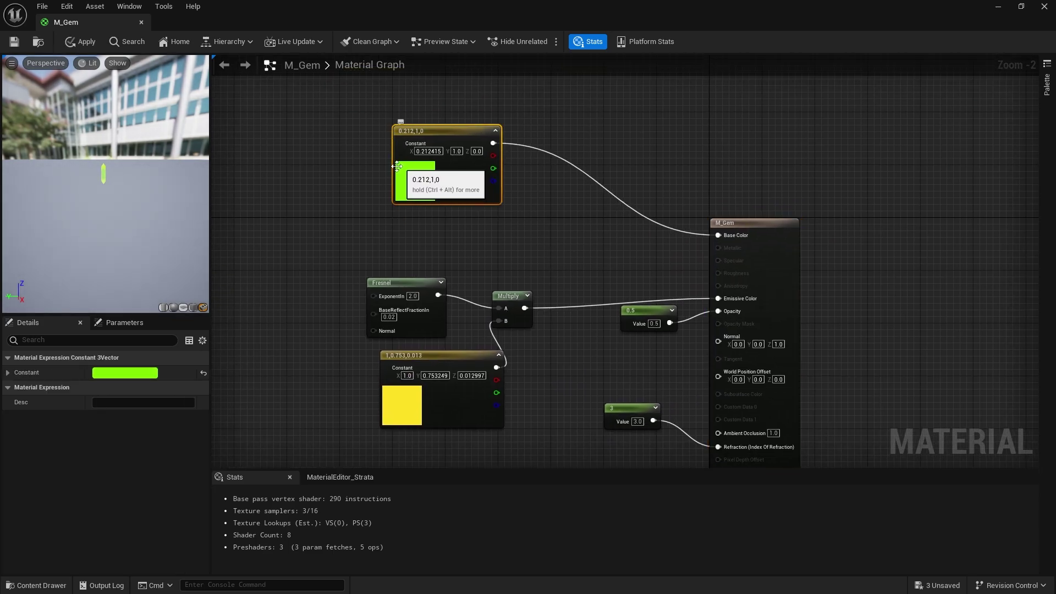
{"action": "right_click", "coordinate": [450, 166]}
{"action": "left_click", "coordinate": [486, 202]}
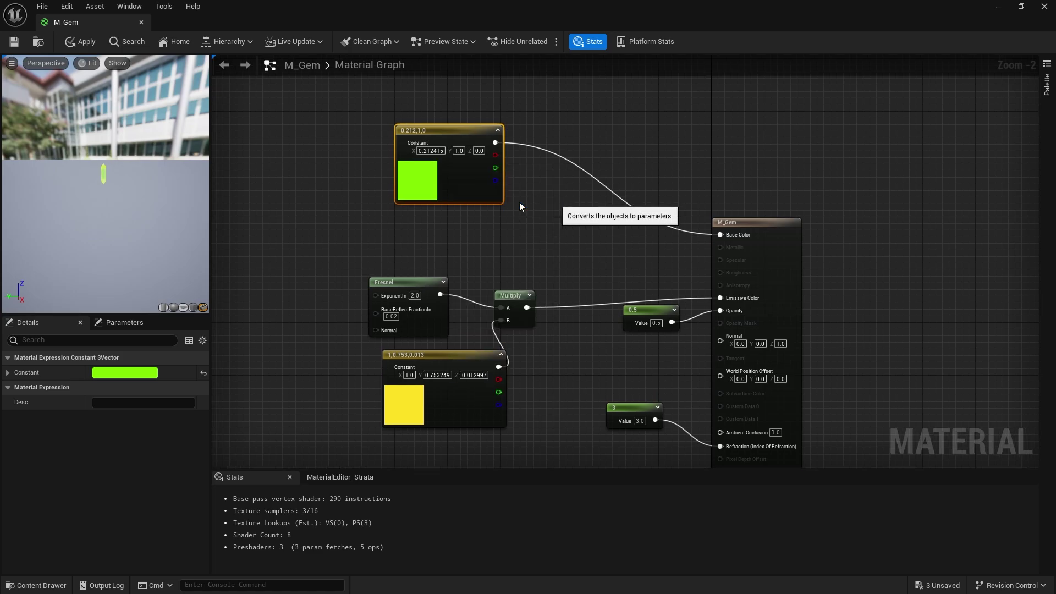
{"action": "type", "text": "BaseColor"}
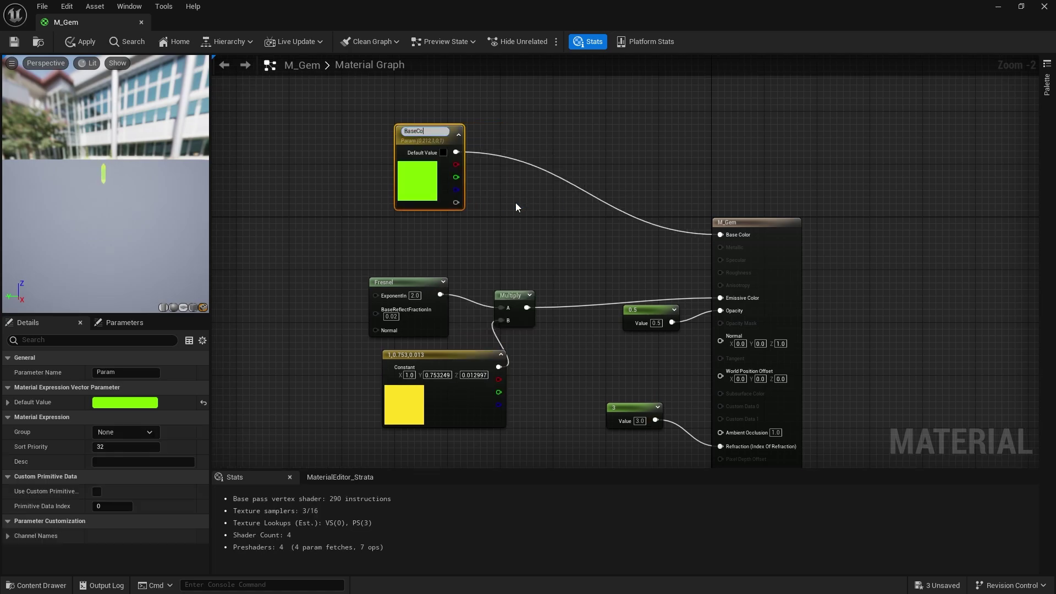
{"action": "key", "text": "Return"}
Step: Convert the yellow colour constant feeding the Multiply node to a parameter named HighlightColor
{"action": "right_click_drag", "start_coordinate": [515, 406], "coordinate": [552, 329]}
{"action": "left_click_drag", "start_coordinate": [483, 332], "coordinate": [437, 365]}
{"action": "right_click_drag", "start_coordinate": [433, 358], "coordinate": [435, 354]}
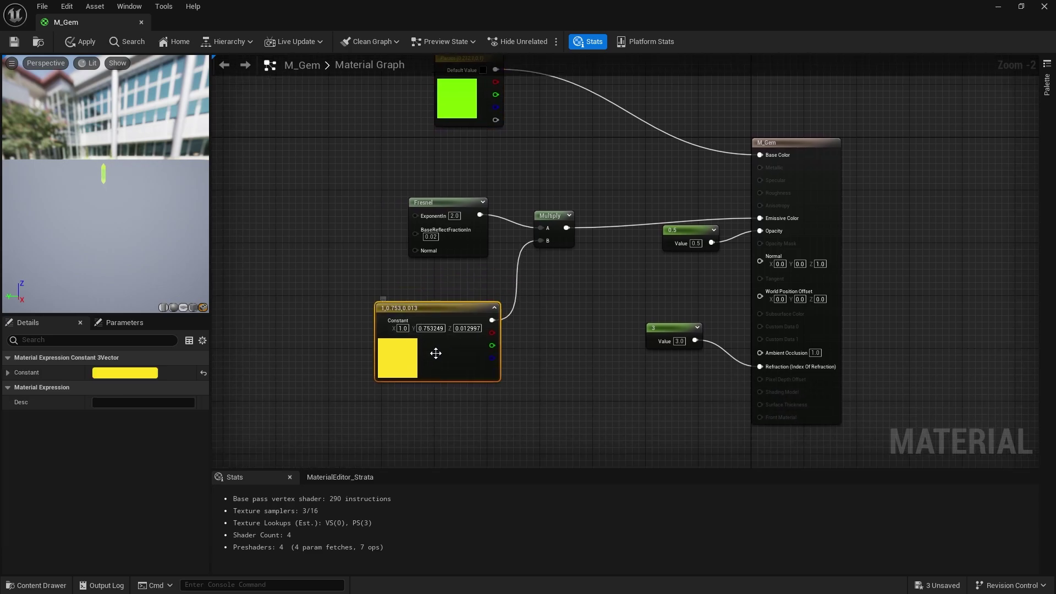
{"action": "right_click", "coordinate": [456, 355]}
{"action": "left_click", "coordinate": [501, 133]}
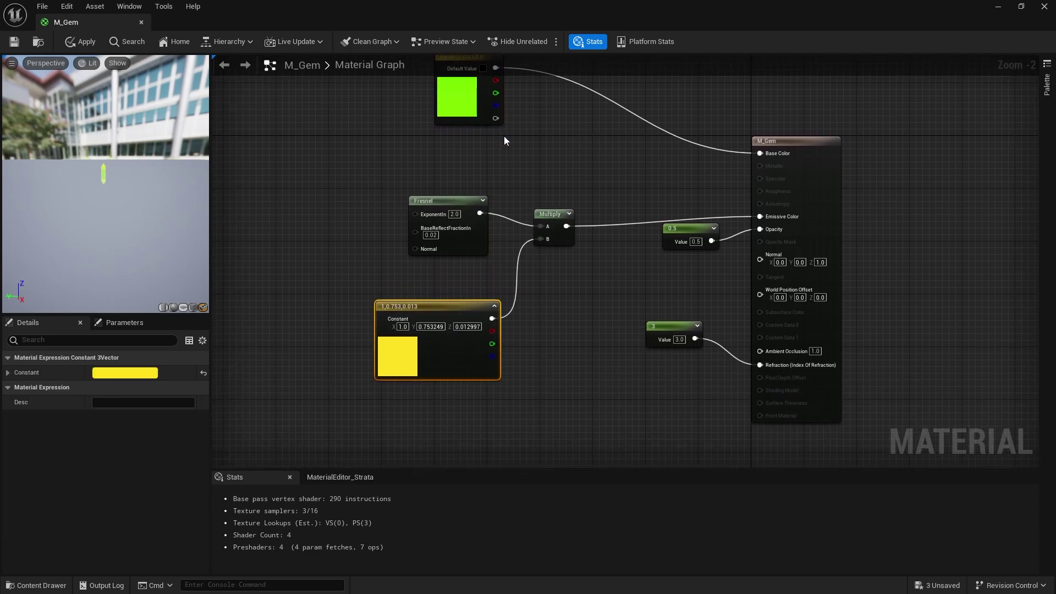
{"action": "type", "text": "Param"}
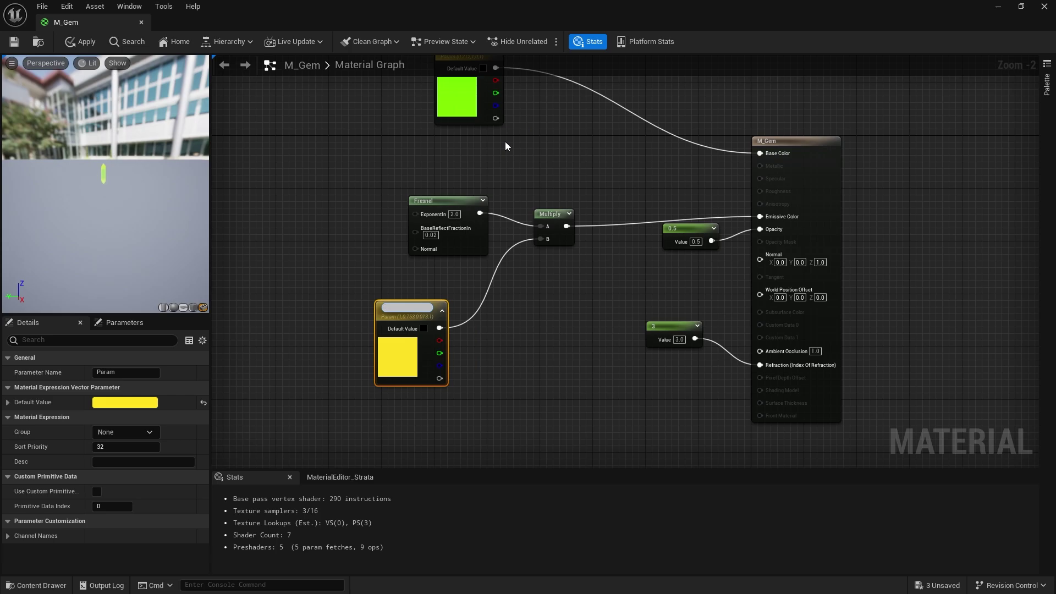
{"action": "type", "text": "ighlightColor"}
{"action": "key", "text": "Return"}
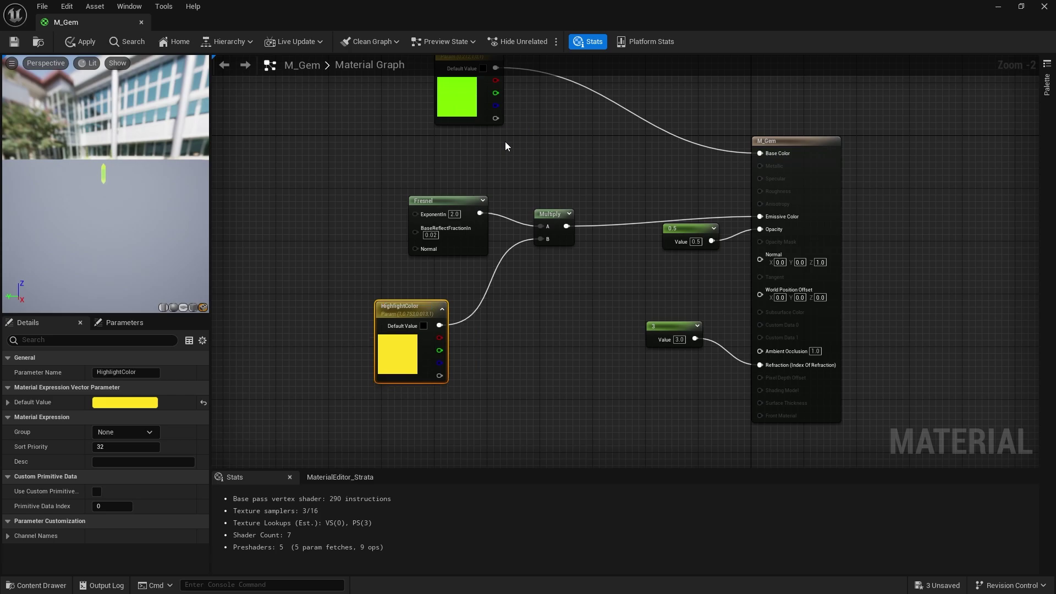
Step: Convert the 0.5 constant feeding the material's opacity to a parameter named Opacity
{"action": "scroll", "coordinate": [552, 178], "scroll_direction": "up", "scroll_amount": 2}
{"action": "left_click", "coordinate": [550, 166]}
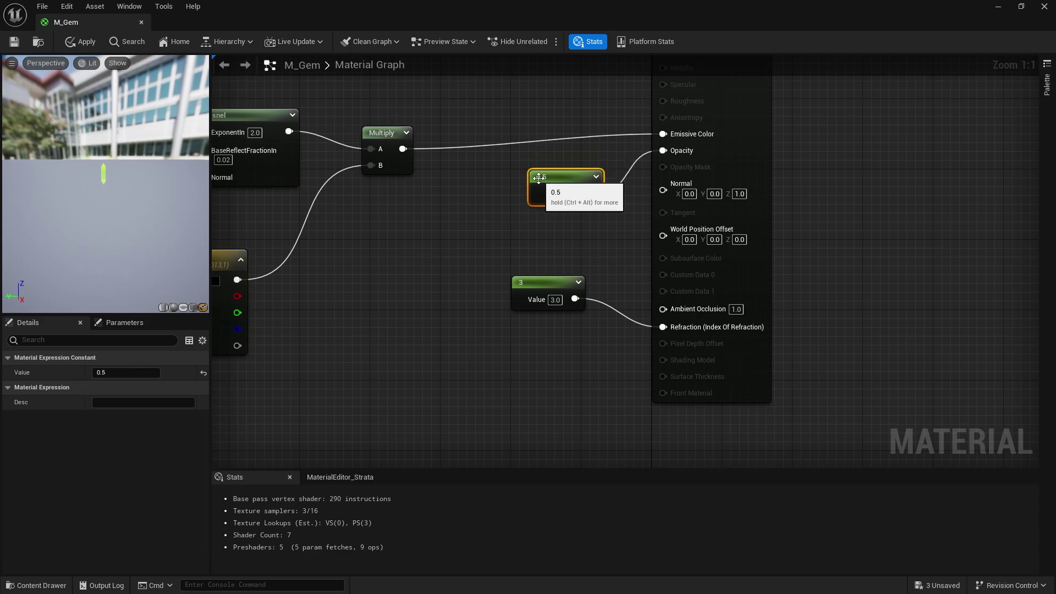
{"action": "right_click", "coordinate": [540, 170]}
{"action": "left_click", "coordinate": [576, 210]}
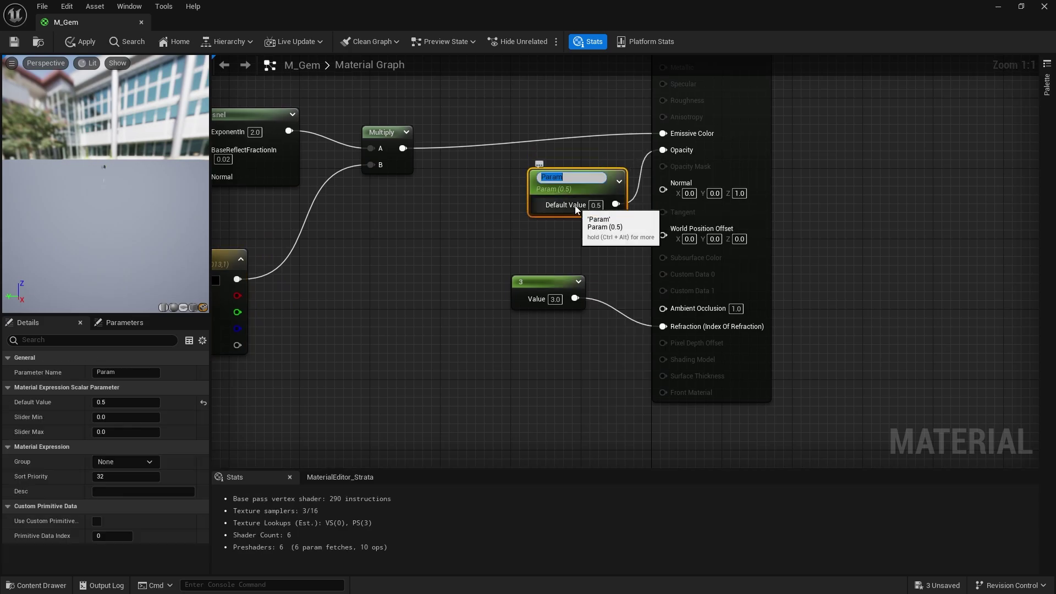
{"action": "type", "text": "Opacity"}
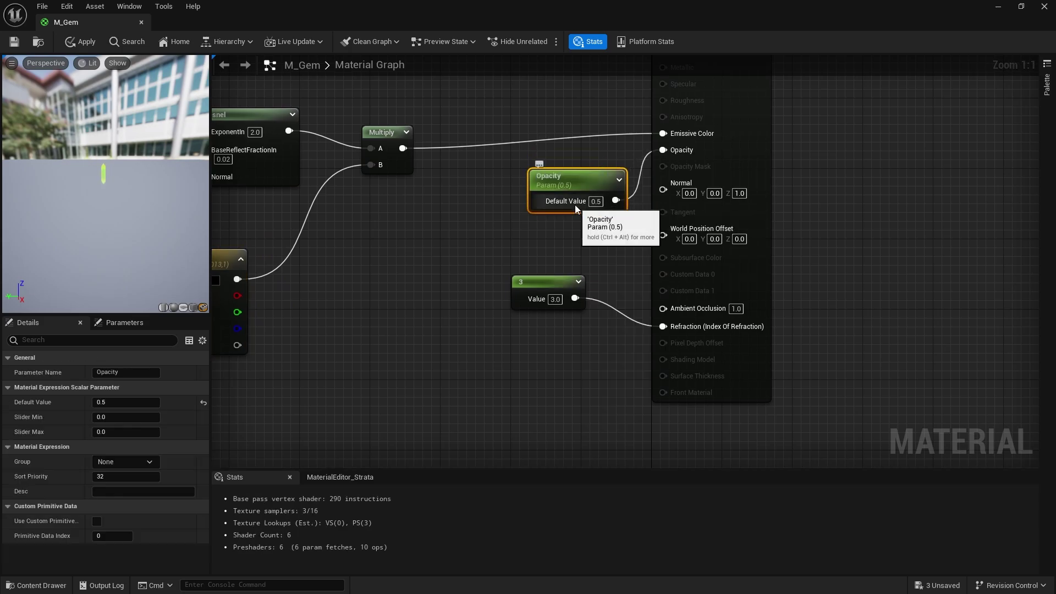
{"action": "key", "text": "Return"}
Step: Convert the constant feeding the material's refraction input to a parameter named RefractionIndex
{"action": "left_click_drag", "start_coordinate": [535, 288], "coordinate": [535, 312]}
{"action": "right_click", "coordinate": [534, 313]}
{"action": "left_click", "coordinate": [572, 343]}
{"action": "type", "text": "Refrqa"}
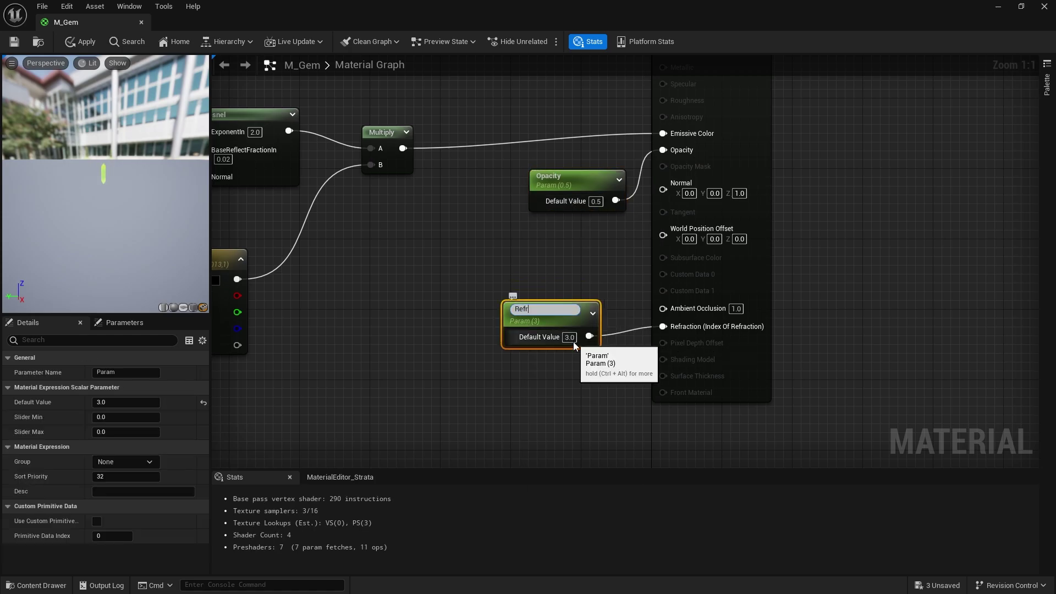
{"action": "key", "text": "BackSpace"}
{"action": "key", "text": "BackSpace"}
{"action": "type", "text": "actionIndex"}
{"action": "key", "text": "Return"}
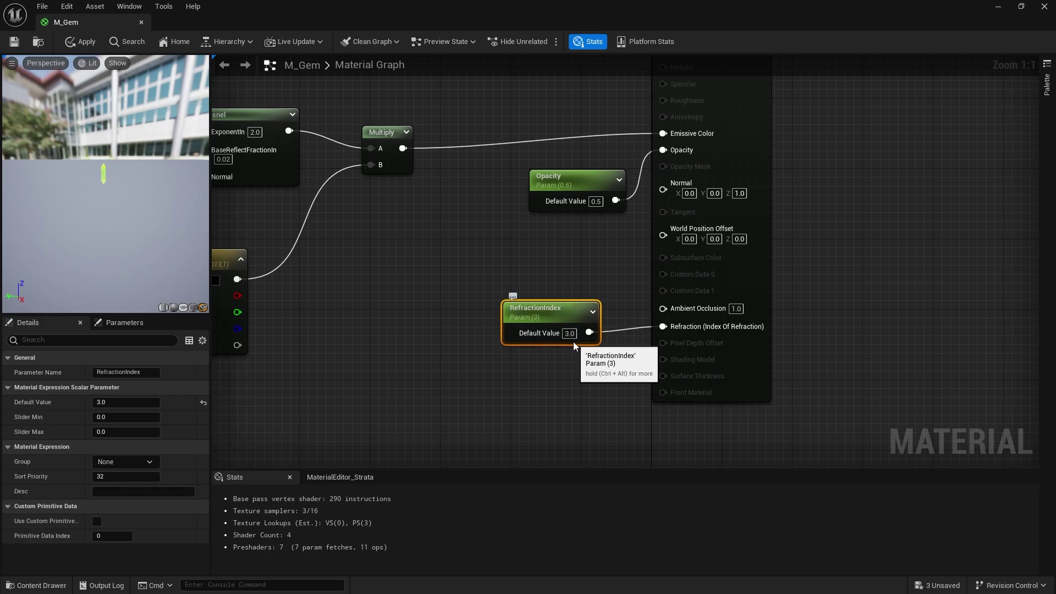
Step: Apply the parameter changes to M_Gem and close the material editor
{"action": "right_click_drag", "start_coordinate": [572, 308], "coordinate": [403, 76]}
{"action": "left_click", "coordinate": [80, 43]}
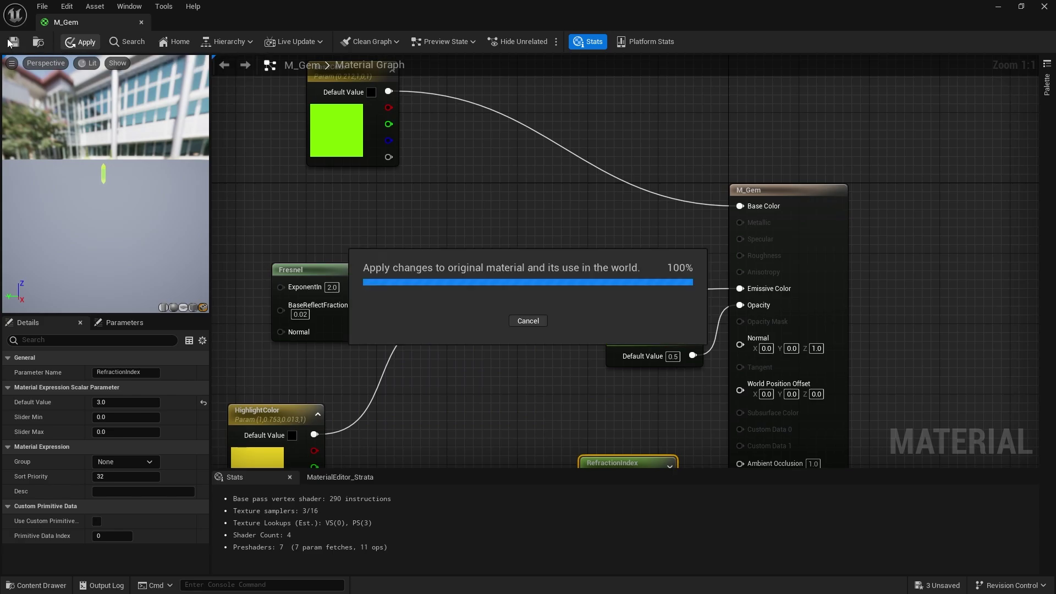
{"action": "left_click", "coordinate": [1044, 6]}
Step: Create two material instances from the M_Gem material in the ThirdPerson folder
{"action": "left_click", "coordinate": [36, 585]}
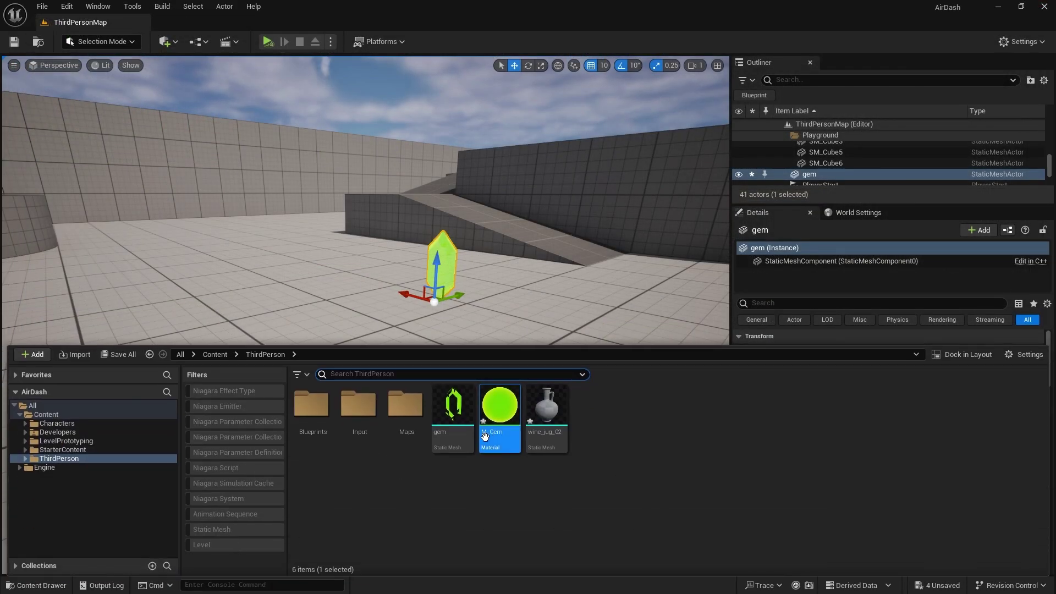
{"action": "right_click", "coordinate": [491, 408]}
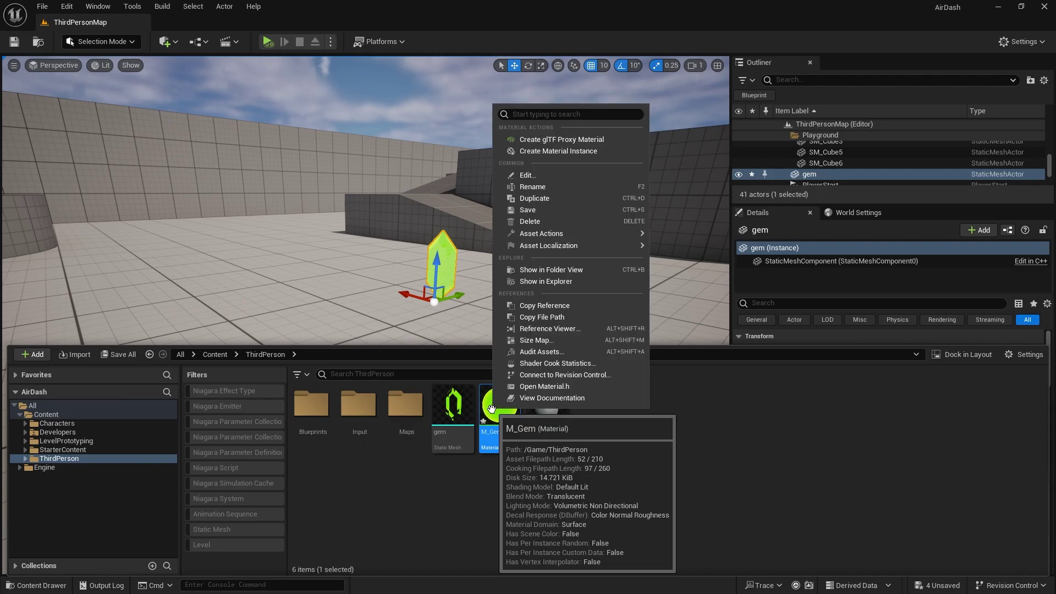
{"action": "left_click", "coordinate": [566, 150]}
{"action": "right_click", "coordinate": [503, 406]}
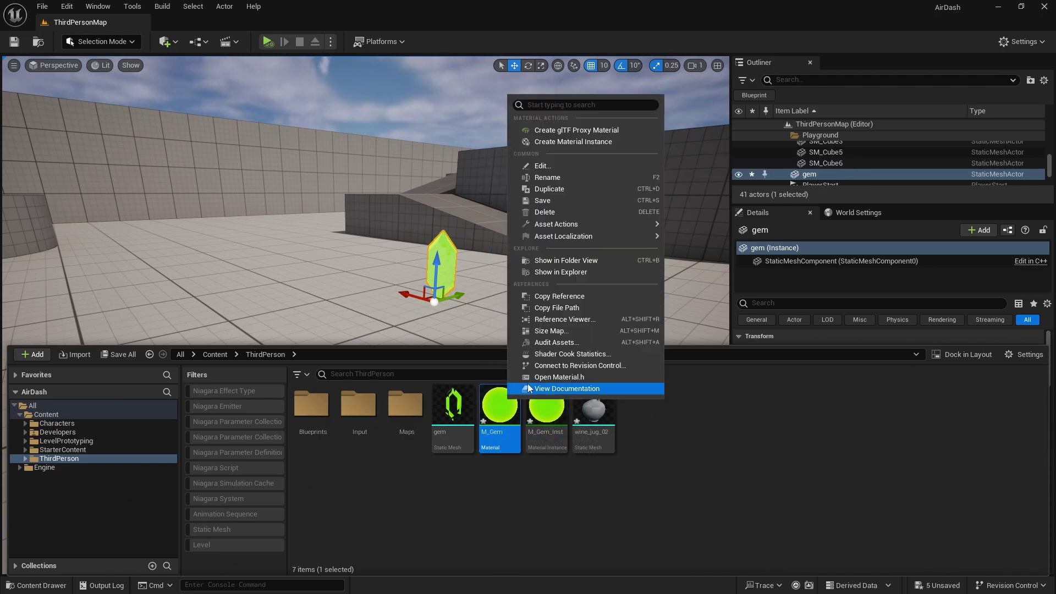
{"action": "left_click", "coordinate": [549, 144]}
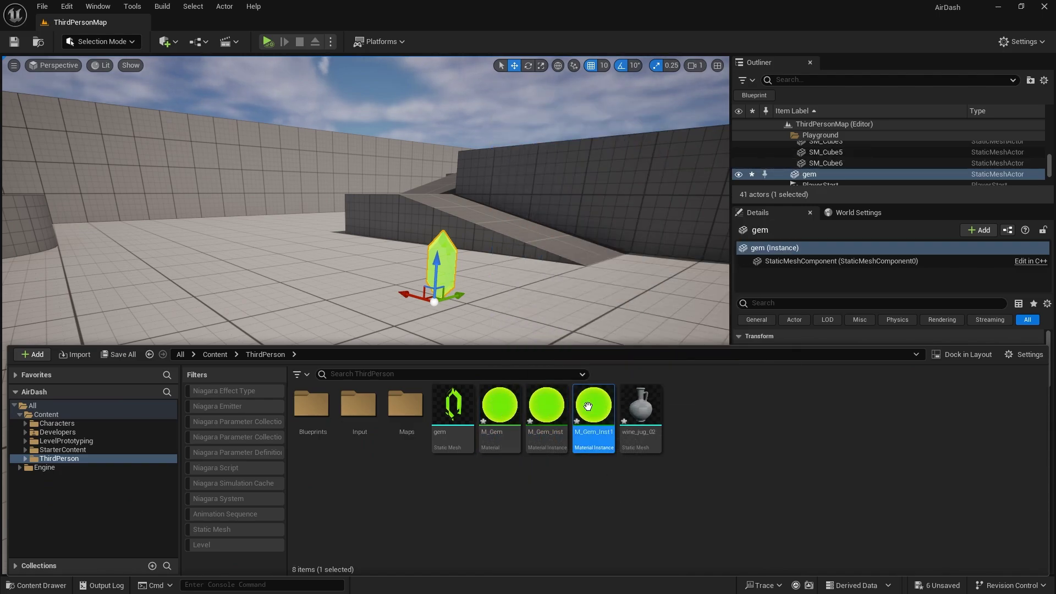
Step: Open the second M_Gem instance and override its BaseColor with light blue, hex sRGB 4AA4FFFF
{"action": "double_click", "coordinate": [586, 403]}
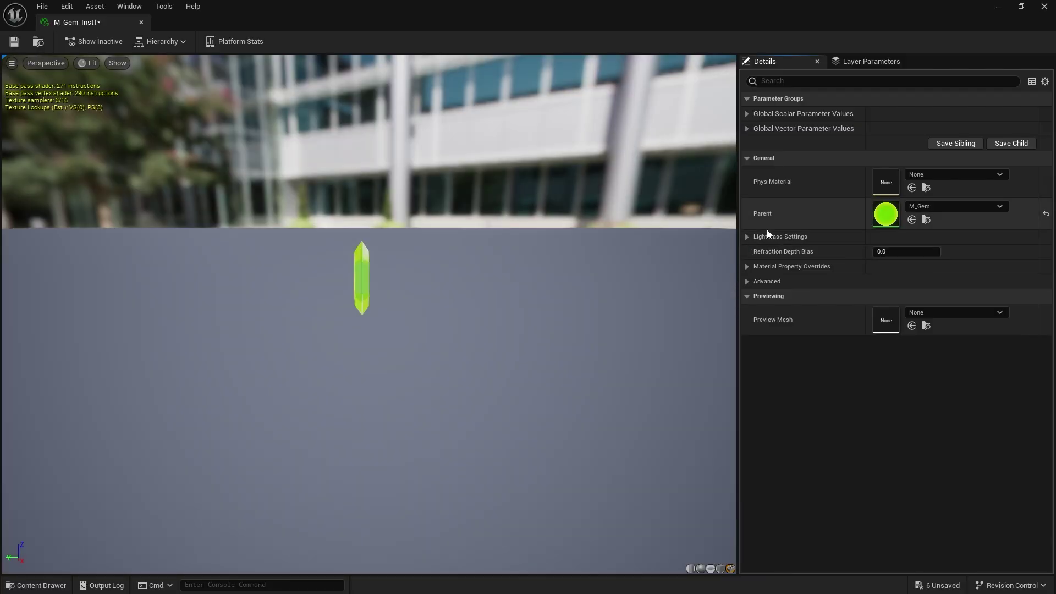
{"action": "left_click", "coordinate": [746, 114]}
{"action": "left_click", "coordinate": [747, 158]}
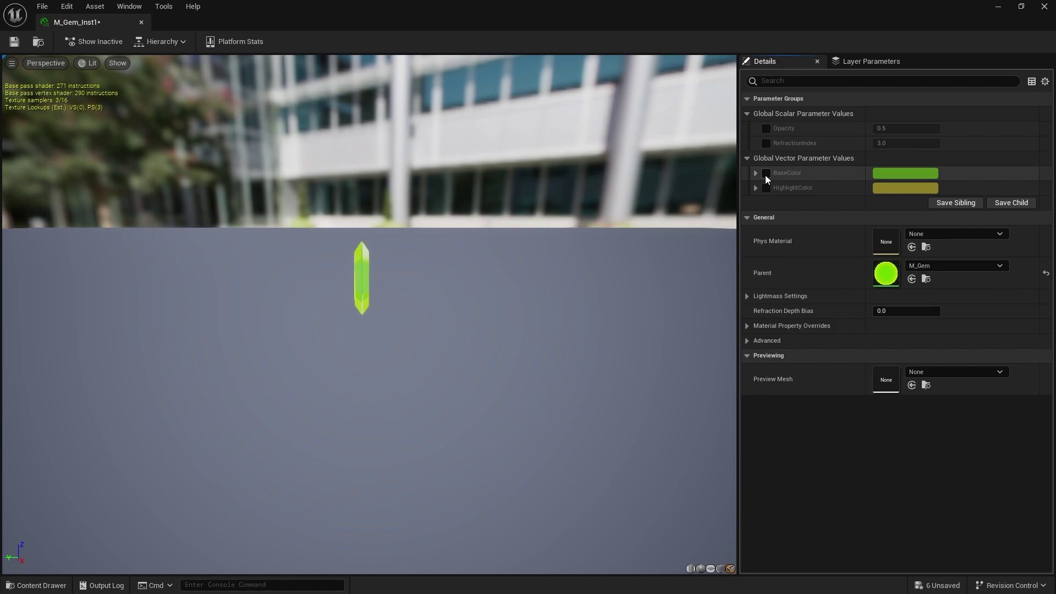
{"action": "left_click", "coordinate": [767, 175]}
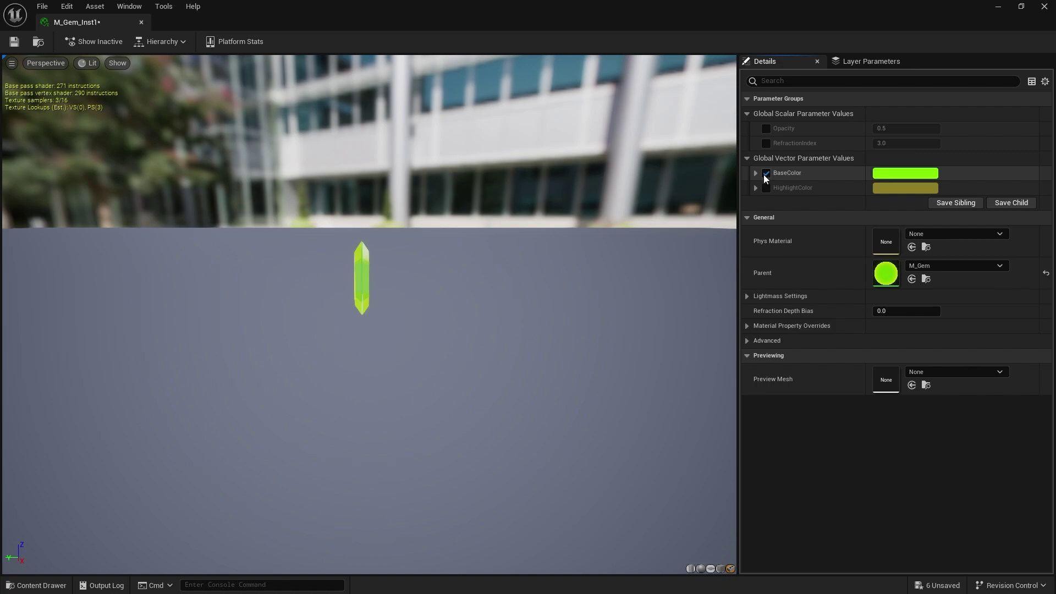
{"action": "left_click", "coordinate": [922, 175]}
{"action": "left_click_drag", "start_coordinate": [727, 280], "coordinate": [708, 238]}
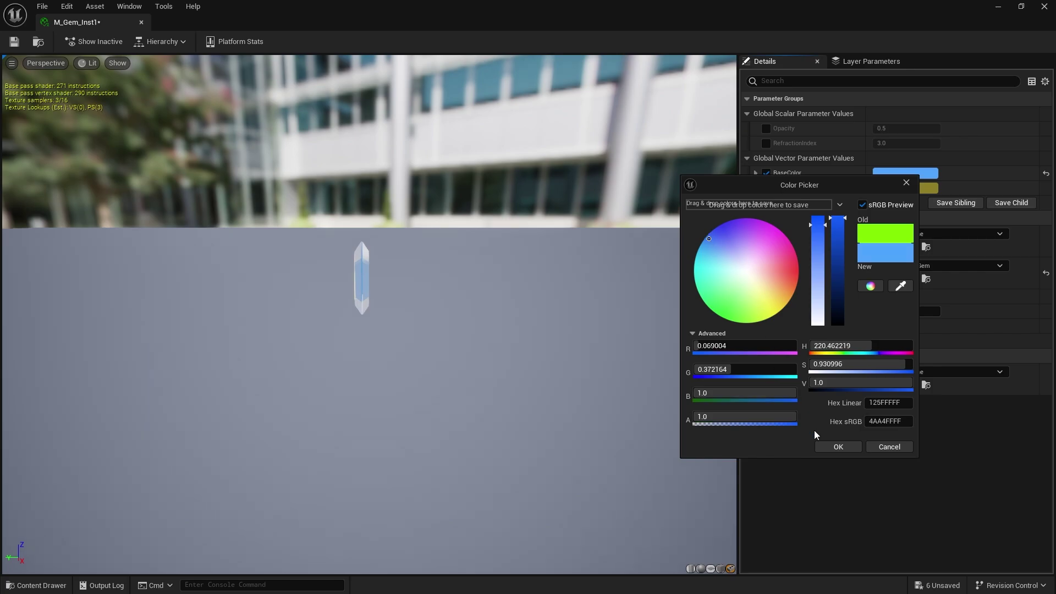
{"action": "left_click", "coordinate": [838, 446]}
{"action": "left_click_drag", "start_coordinate": [440, 330], "coordinate": [577, 306]}
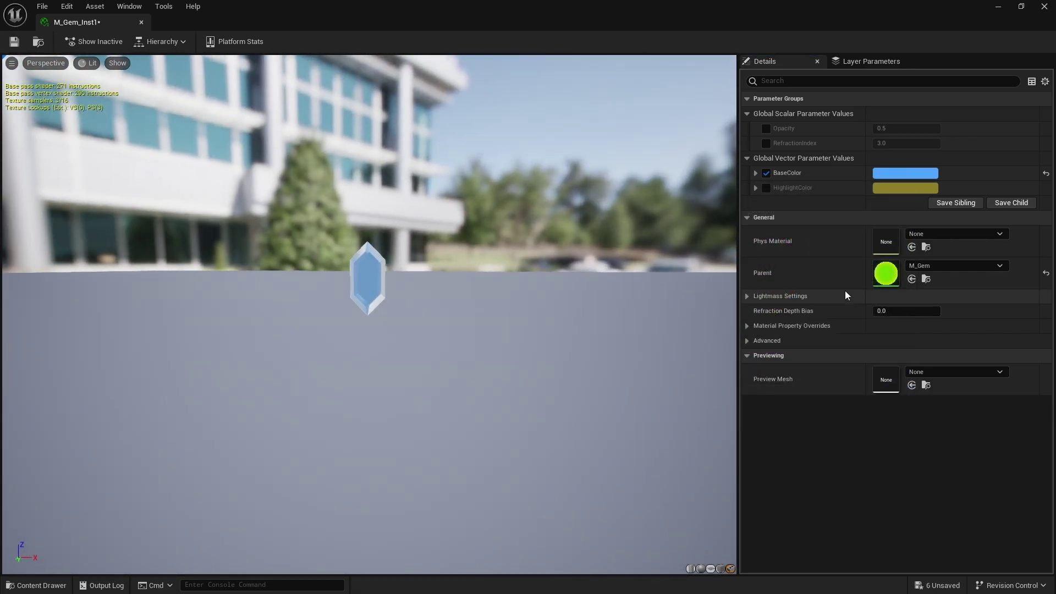
Step: Override the instance's HighlightColor with bright green, hex sRGB 70FF24FF, then save and close the instance
{"action": "left_click", "coordinate": [766, 188]}
{"action": "left_click", "coordinate": [904, 189]}
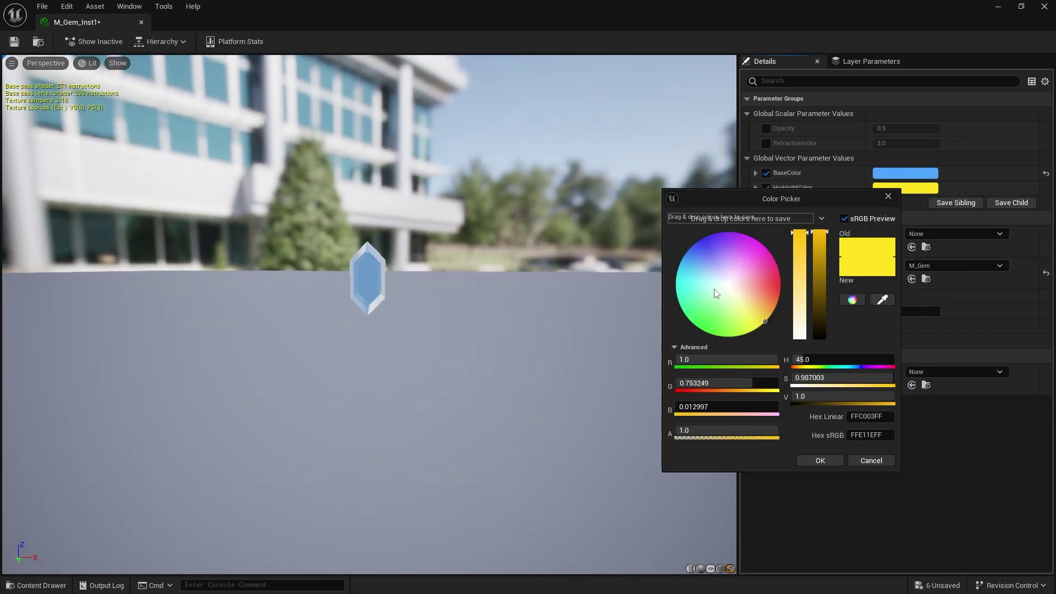
{"action": "left_click_drag", "start_coordinate": [708, 293], "coordinate": [709, 334]}
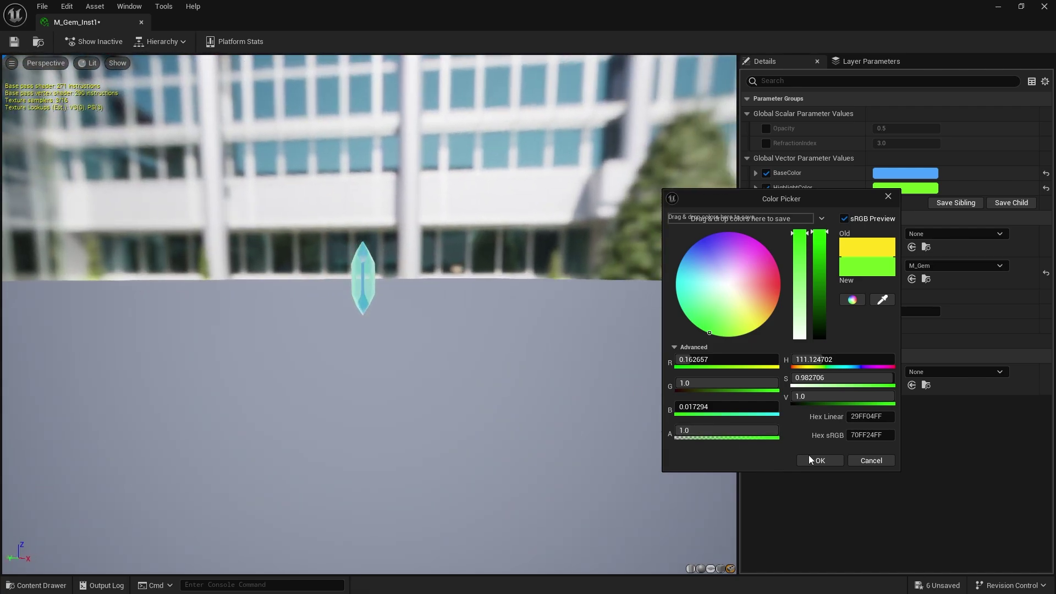
{"action": "left_click", "coordinate": [819, 460]}
{"action": "left_click", "coordinate": [14, 41]}
{"action": "left_click", "coordinate": [1043, 6]}
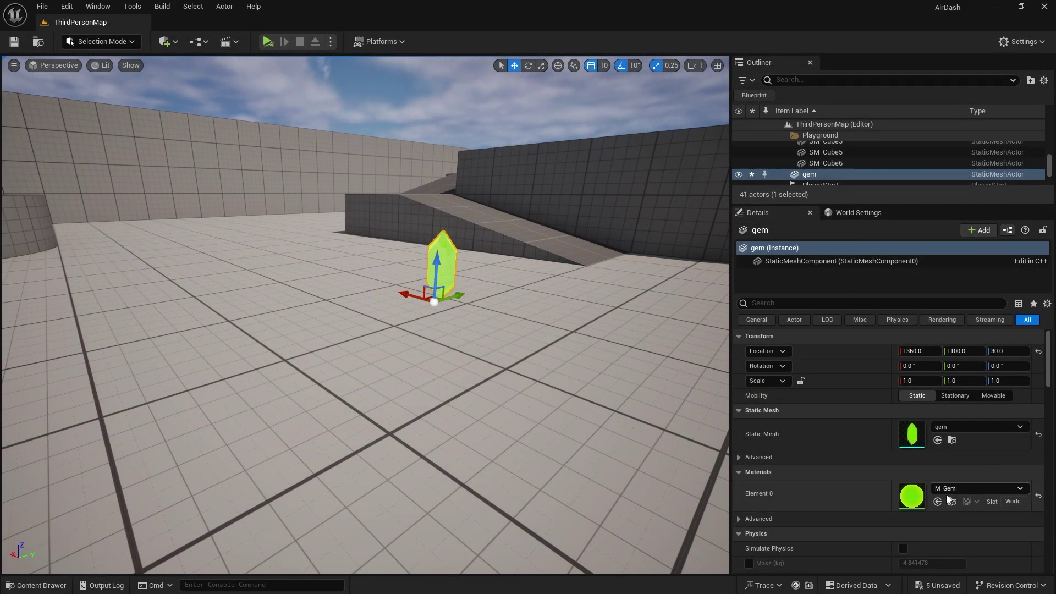
Step: Assign the blue material instance M_Gem_Inst1 to Element 0 of the gem in the level
{"action": "left_click", "coordinate": [36, 585]}
{"action": "left_click", "coordinate": [594, 408]}
{"action": "right_click_drag", "start_coordinate": [573, 292], "coordinate": [601, 313]}
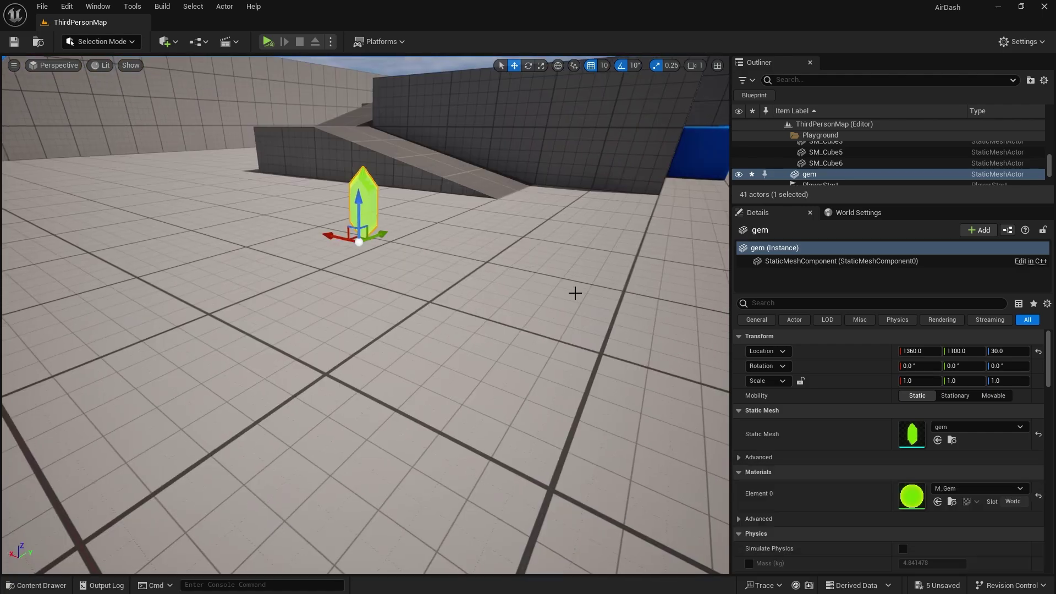
{"action": "left_click", "coordinate": [938, 503]}
{"action": "right_click_drag", "start_coordinate": [435, 266], "coordinate": [422, 227]}
{"action": "key", "text": "w"}
Step: Create a third material instance from M_Gem and open it for editing
{"action": "left_click", "coordinate": [55, 585]}
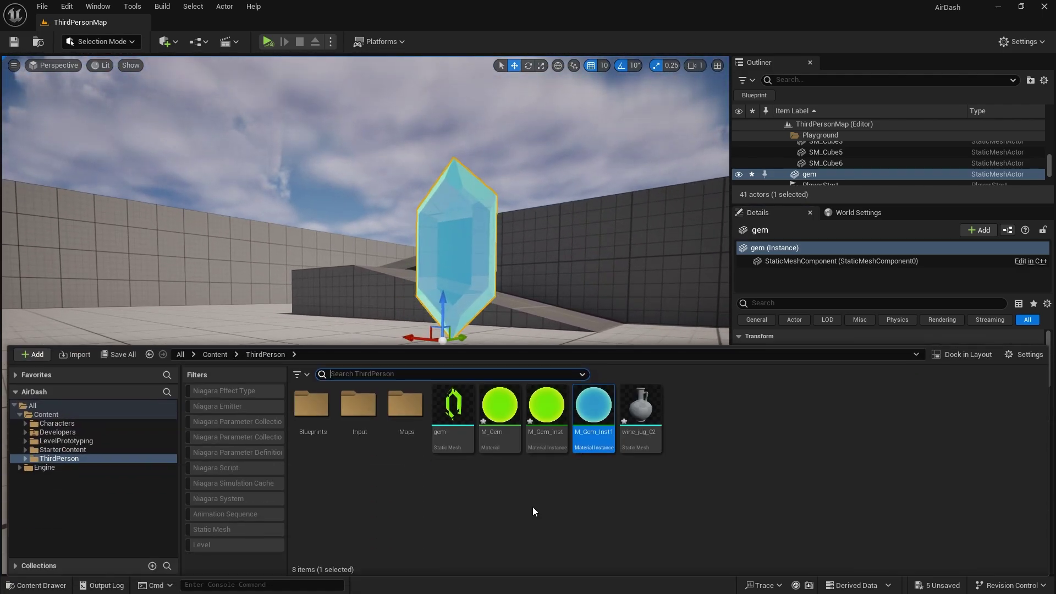
{"action": "right_click", "coordinate": [498, 408]}
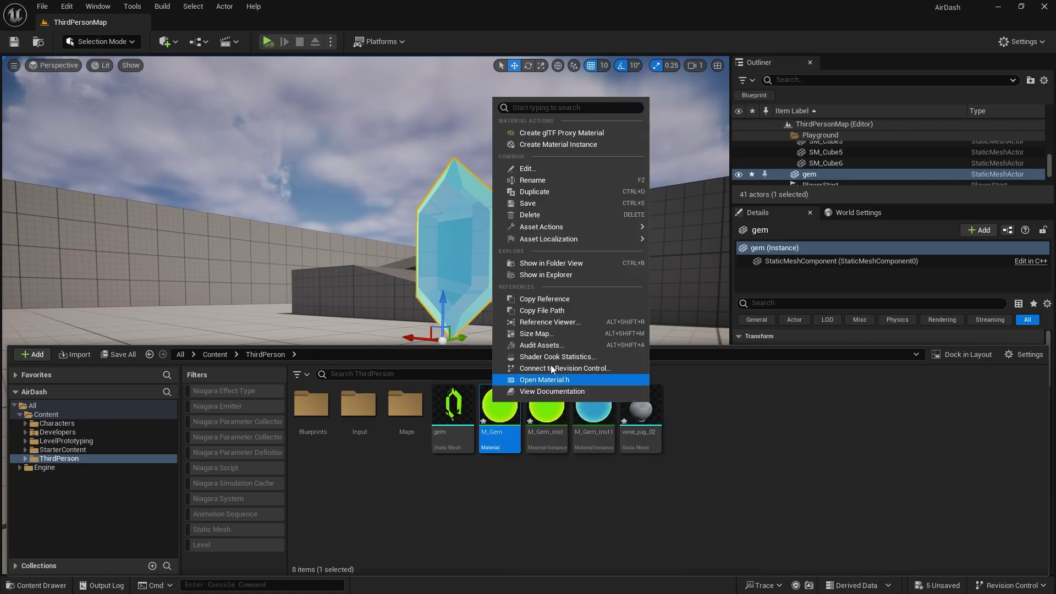
{"action": "left_click", "coordinate": [548, 150]}
{"action": "key", "text": "Return"}
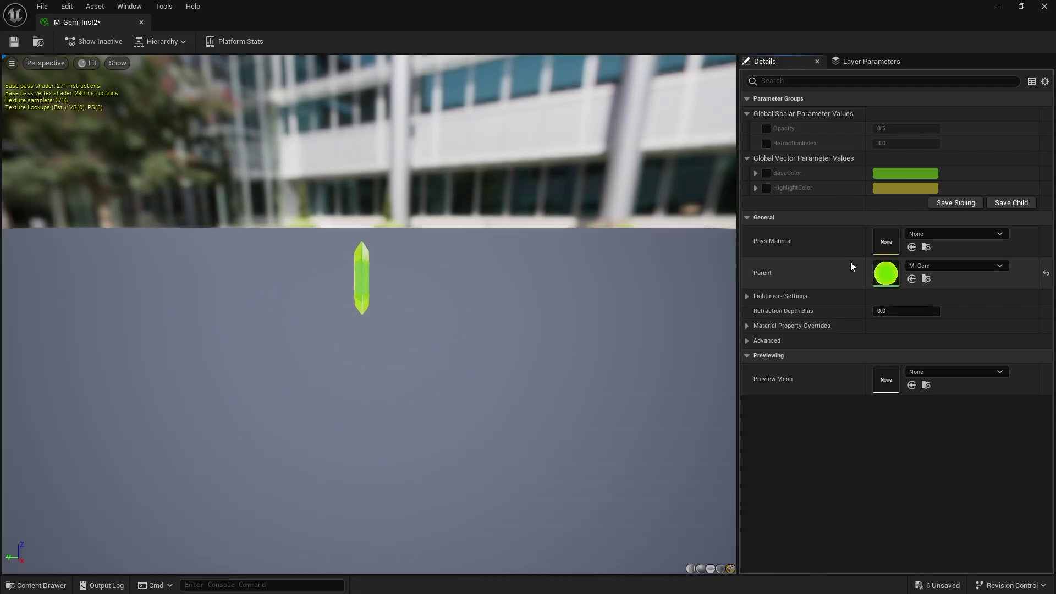
Step: Override the new instance's BaseColor with a saturated crimson red
{"action": "left_click", "coordinate": [766, 173]}
{"action": "left_click", "coordinate": [907, 174]}
{"action": "left_click_drag", "start_coordinate": [736, 319], "coordinate": [817, 272]}
{"action": "left_click_drag", "start_coordinate": [510, 281], "coordinate": [601, 337]}
{"action": "left_click", "coordinate": [821, 445]}
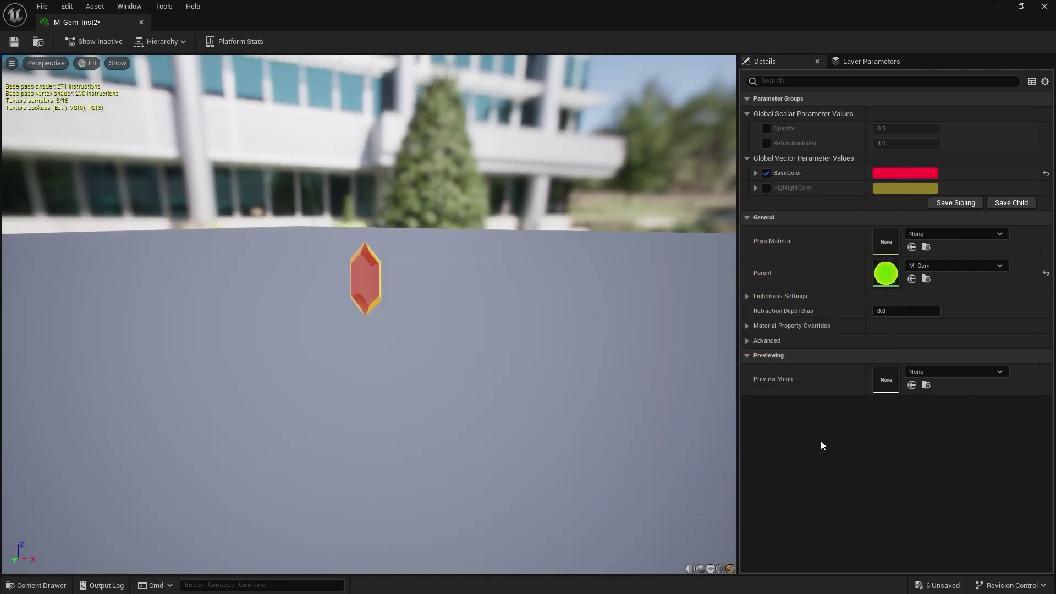
Step: Override the red instance's HighlightColor with magenta, hex sRGB FF00FBFF, then save and close the instance
{"action": "left_click", "coordinate": [766, 187]}
{"action": "left_click", "coordinate": [900, 188]}
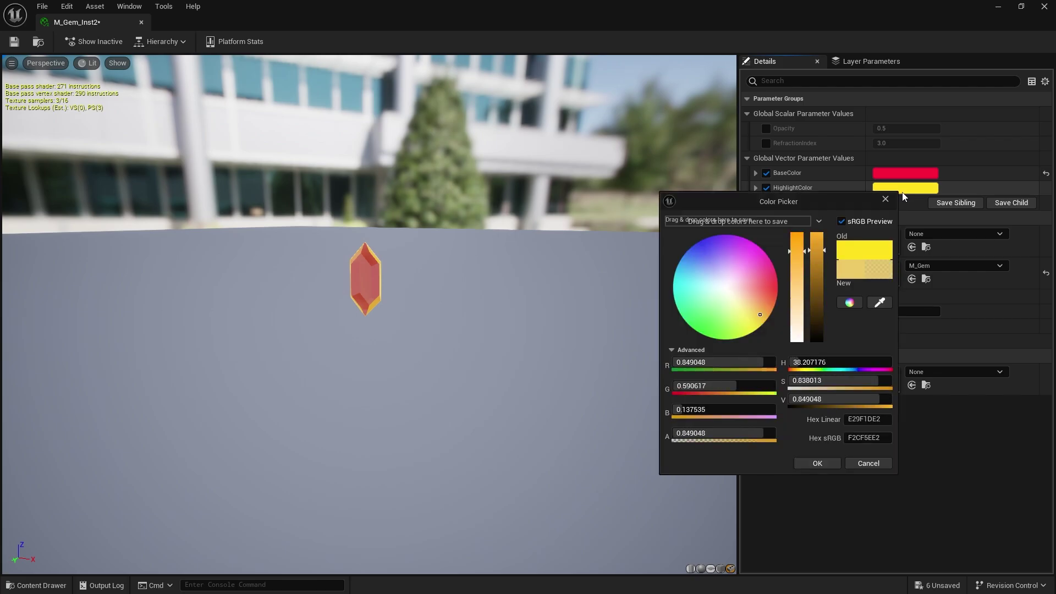
{"action": "mouse_move", "coordinate": [760, 277]}
{"action": "left_mouse_down"}
{"action": "mouse_move", "coordinate": [744, 230]}
{"action": "mouse_move", "coordinate": [758, 236]}
{"action": "left_mouse_up"}
{"action": "mouse_move", "coordinate": [622, 424]}
{"action": "left_mouse_down"}
{"action": "mouse_move", "coordinate": [654, 421]}
{"action": "mouse_move", "coordinate": [621, 424]}
{"action": "left_mouse_up"}
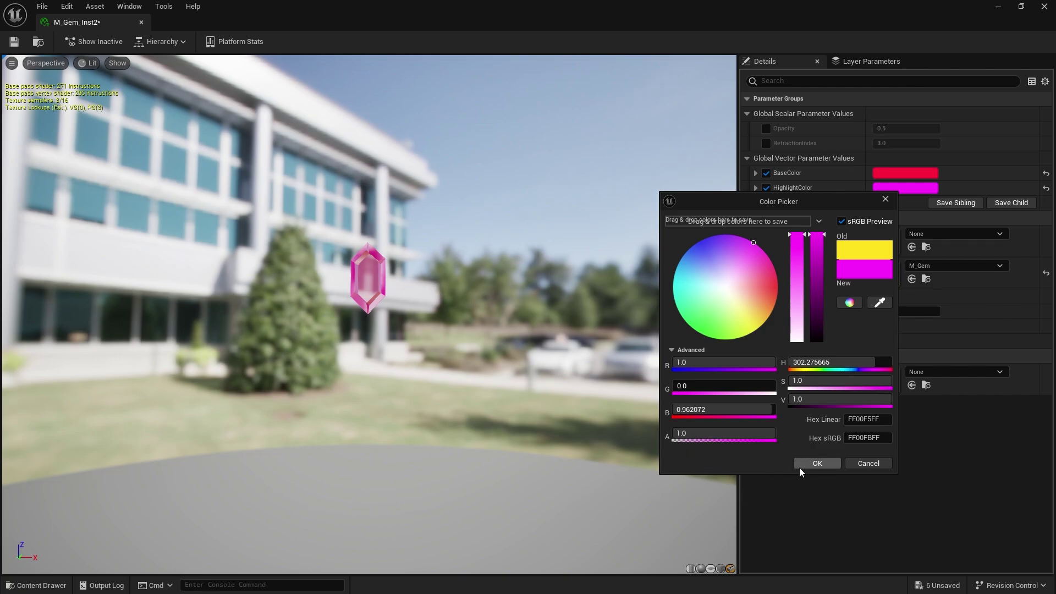
{"action": "left_click", "coordinate": [816, 462]}
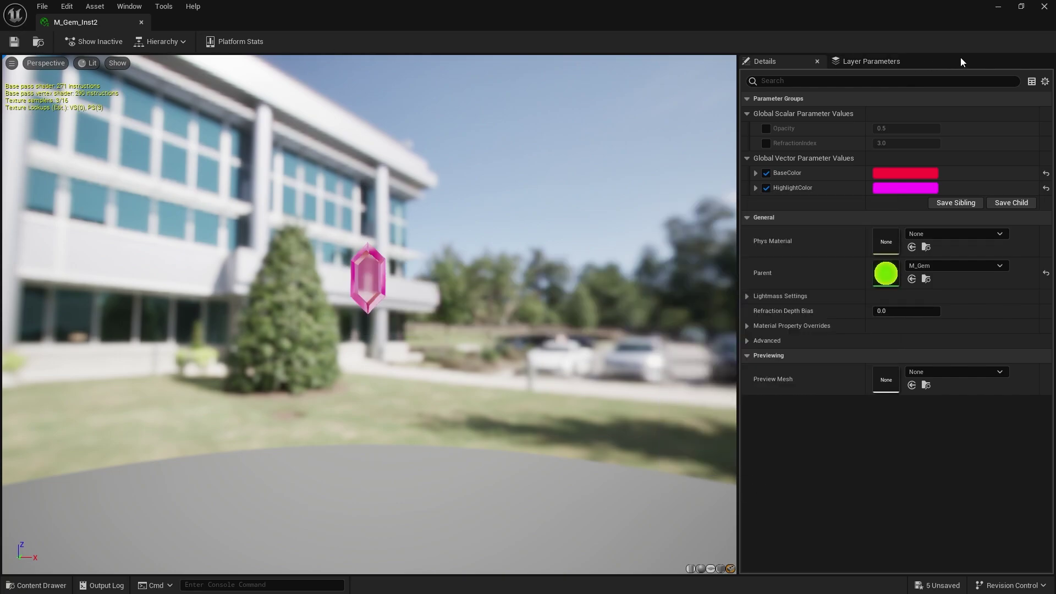
{"action": "left_click", "coordinate": [1043, 8]}
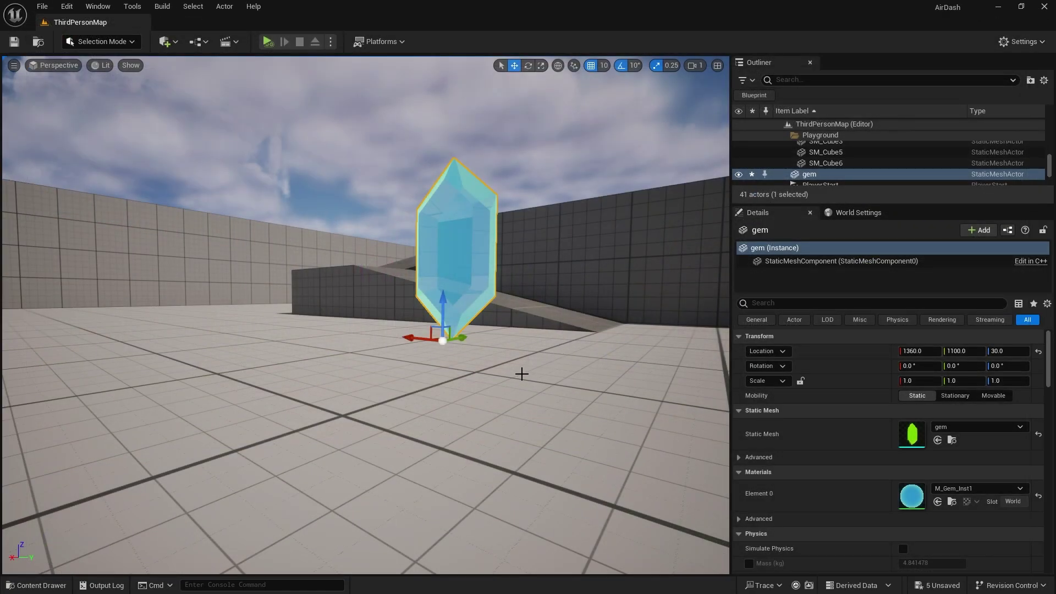
Step: Assign the red and magenta material instance M_Gem_Inst2 to Element 0 of the gem in the level
{"action": "left_click", "coordinate": [937, 501]}
{"action": "mouse_move", "coordinate": [515, 405]}
{"action": "right_mouse_down"}
{"action": "mouse_move", "coordinate": [536, 406]}
{"action": "mouse_move", "coordinate": [505, 406]}
{"action": "mouse_move", "coordinate": [515, 406]}
{"action": "right_mouse_up"}
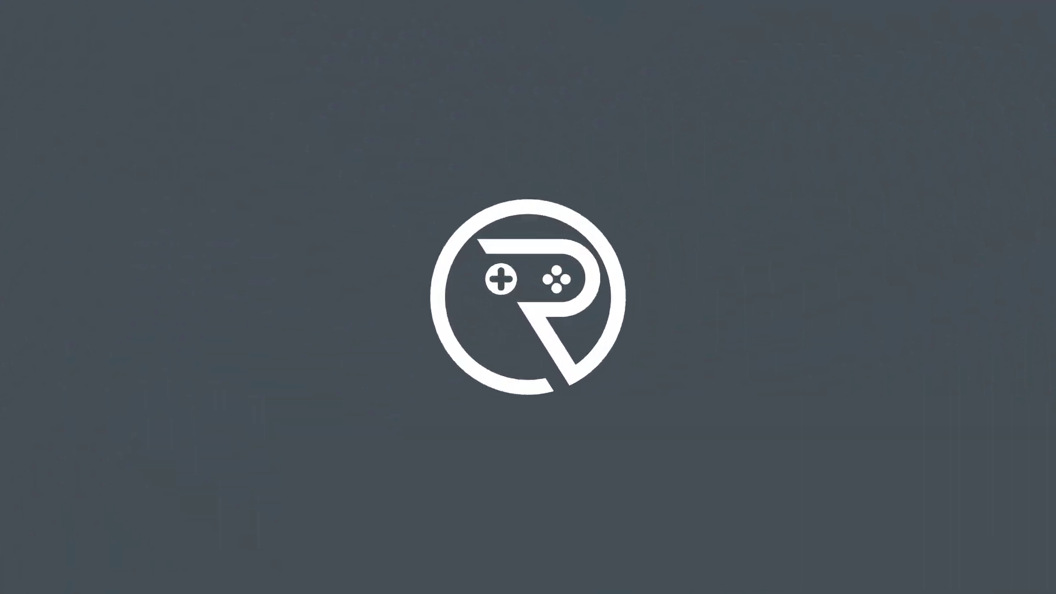